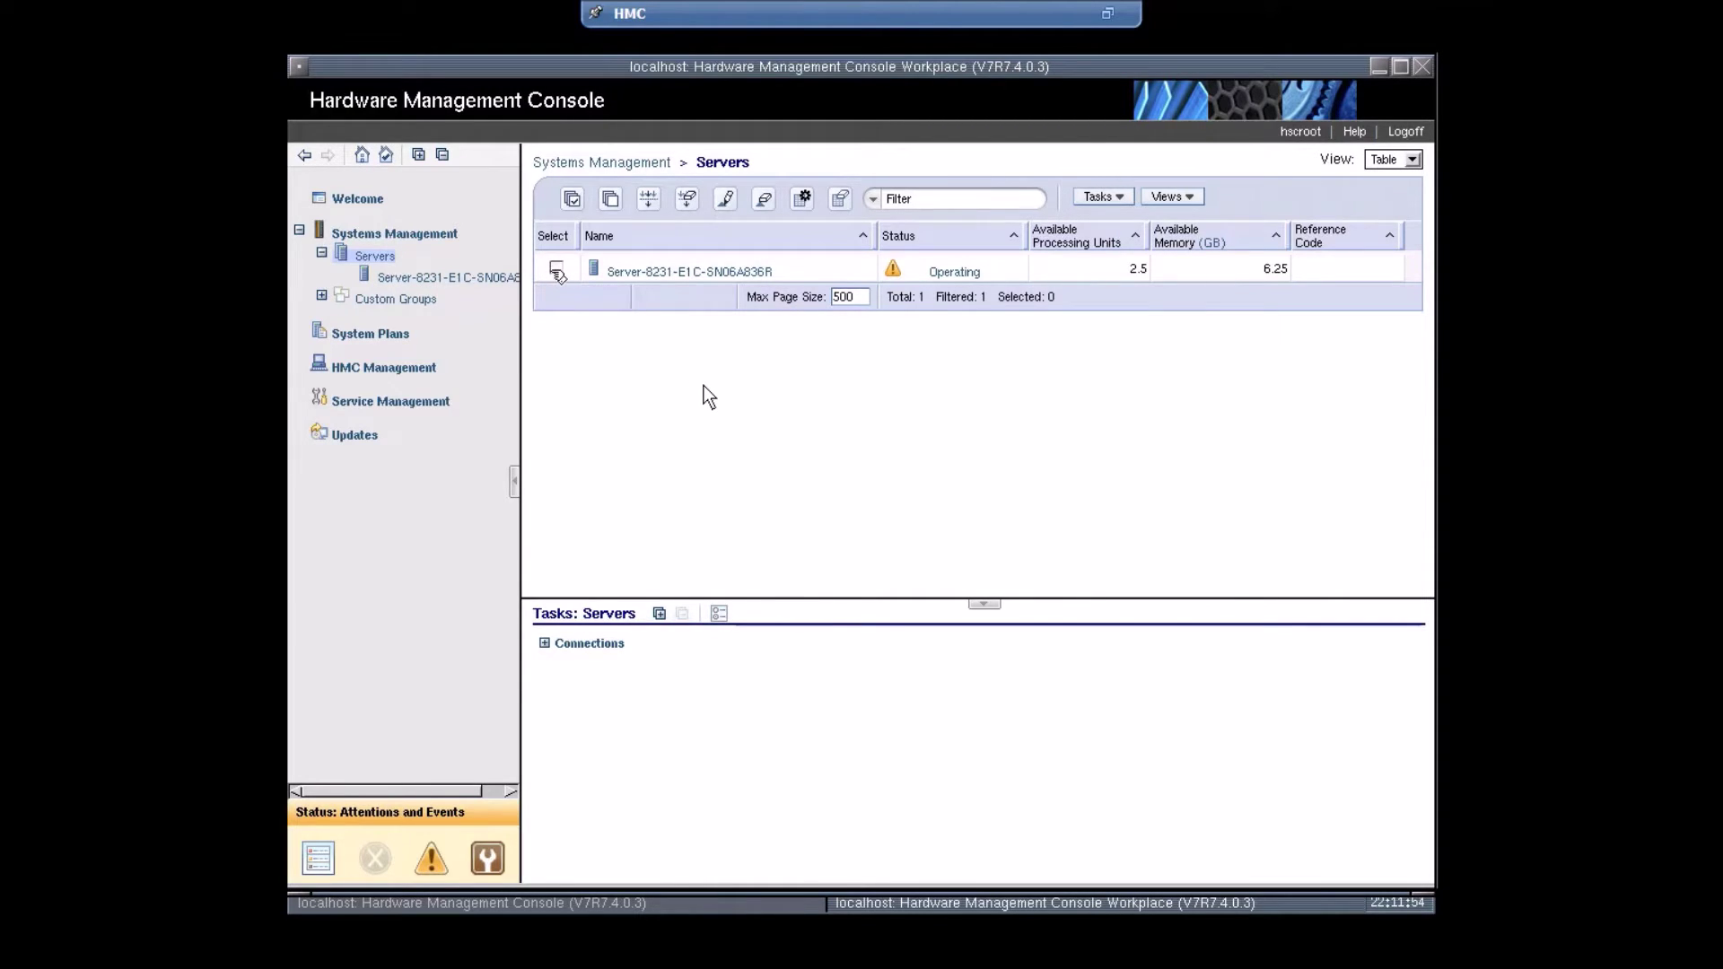
- Start creating a new AIX or Linux logical partition on the selected server
left_click(557, 268)
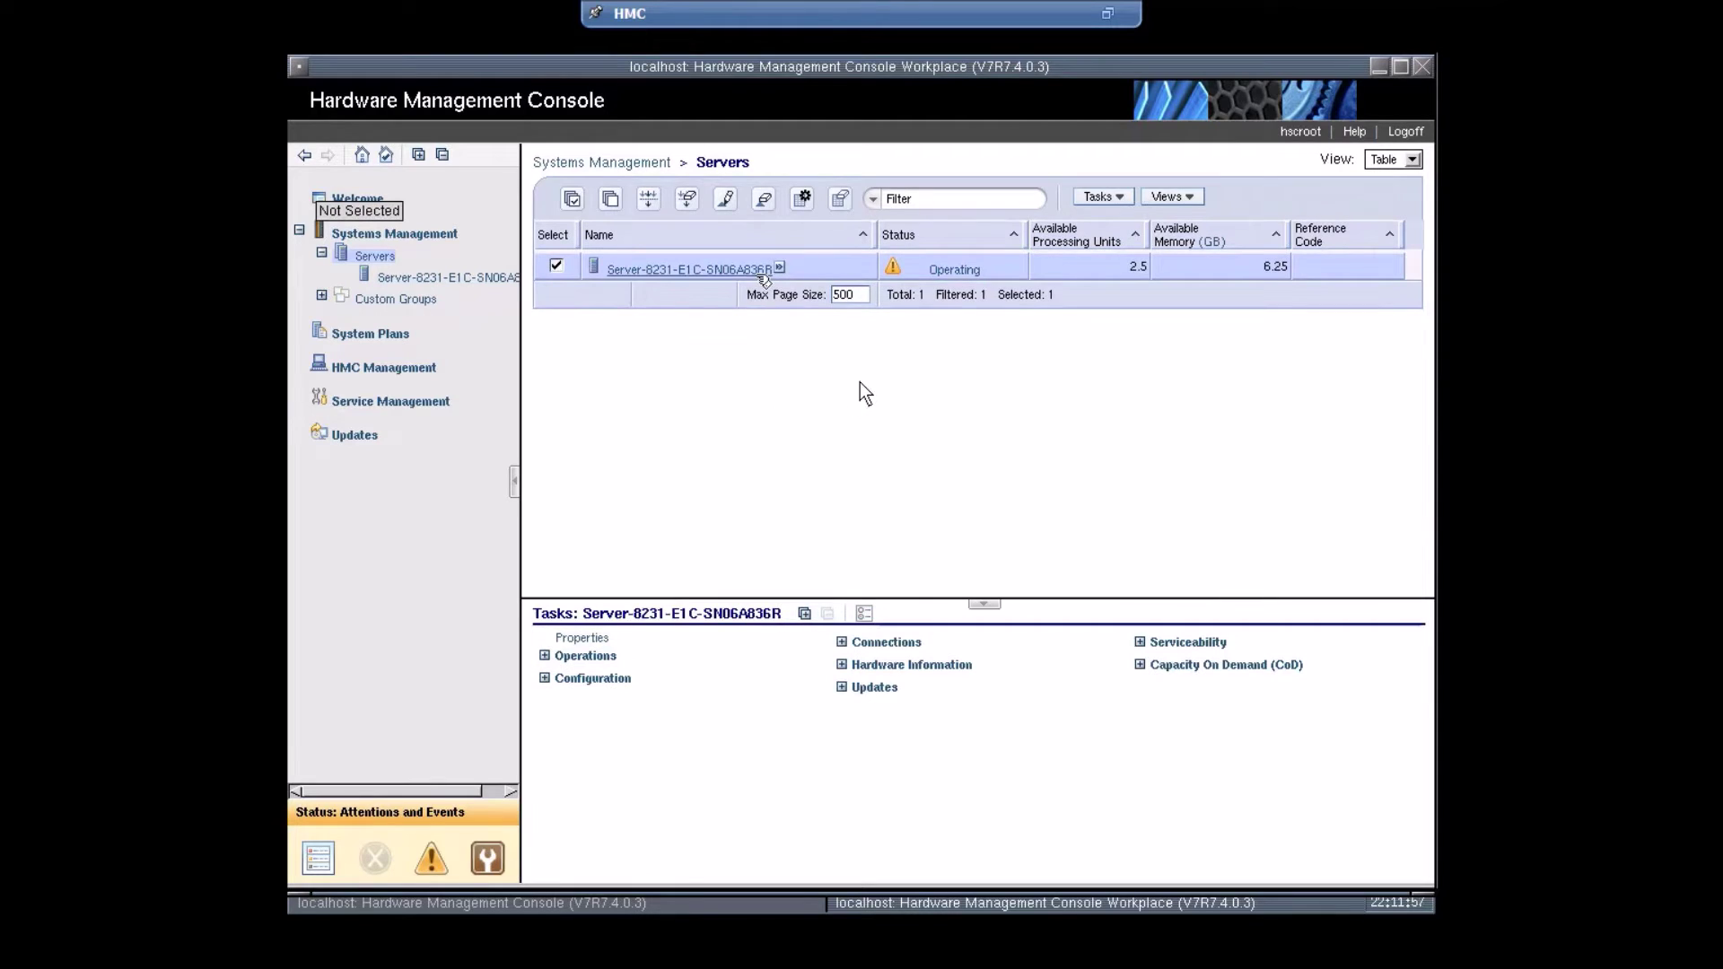
left_click(779, 267)
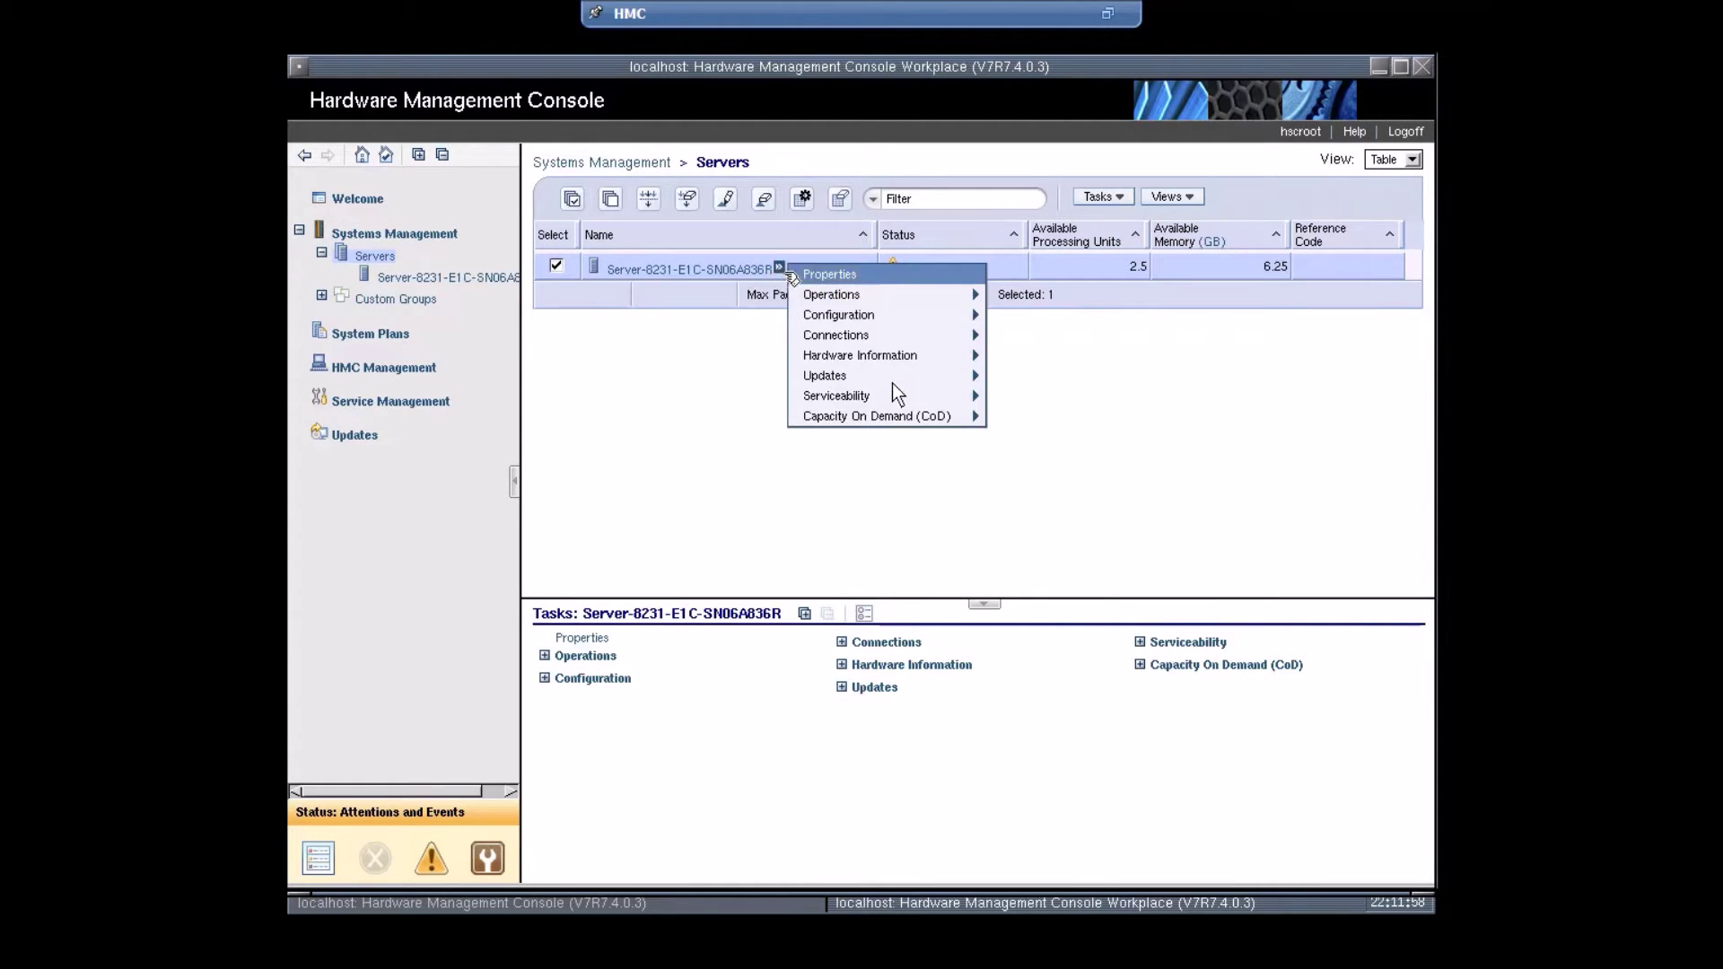
mouse_move(833, 318)
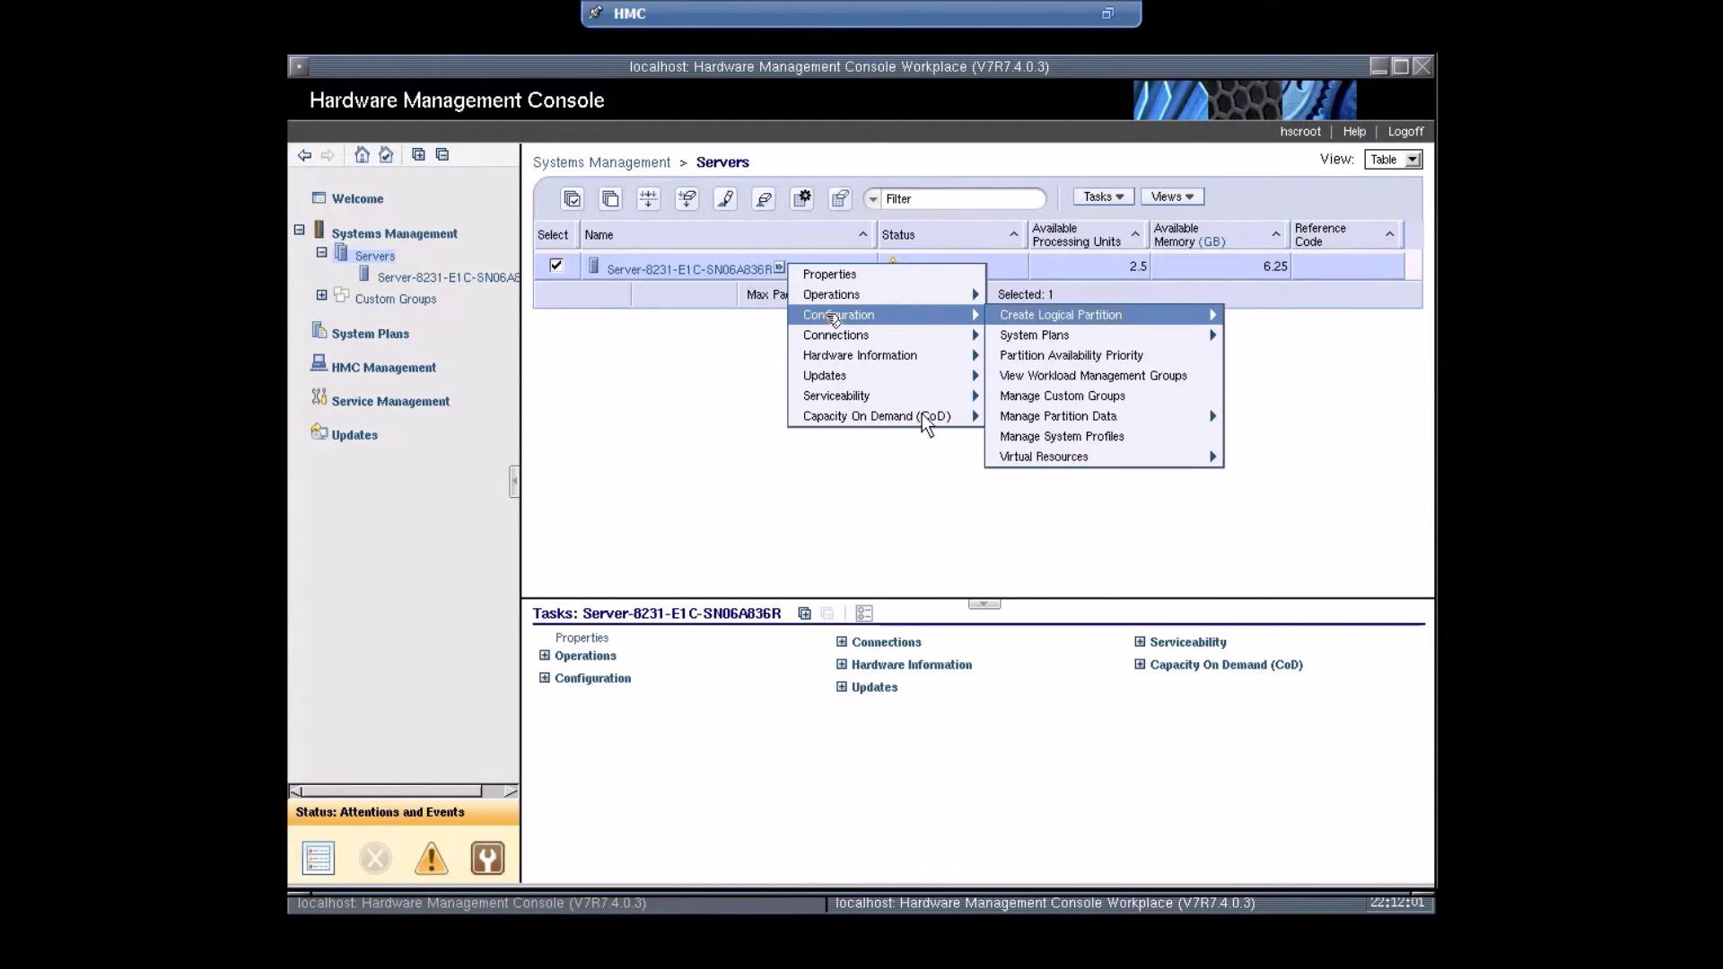
mouse_move(1104, 323)
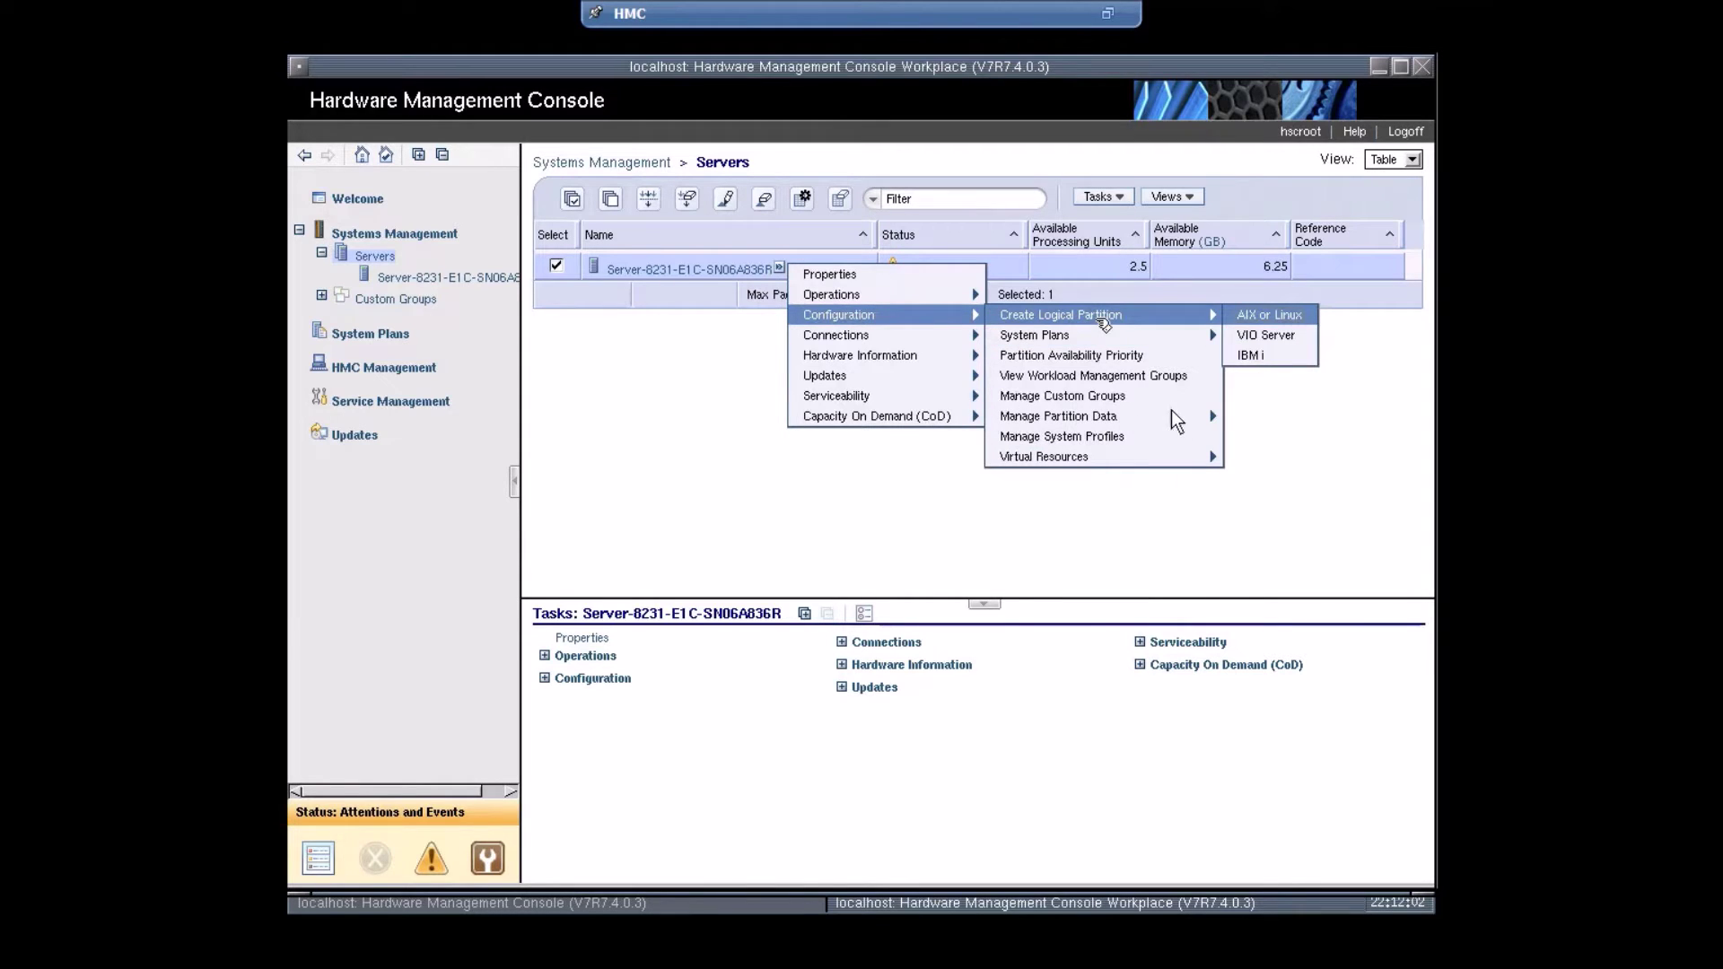
left_click(1266, 316)
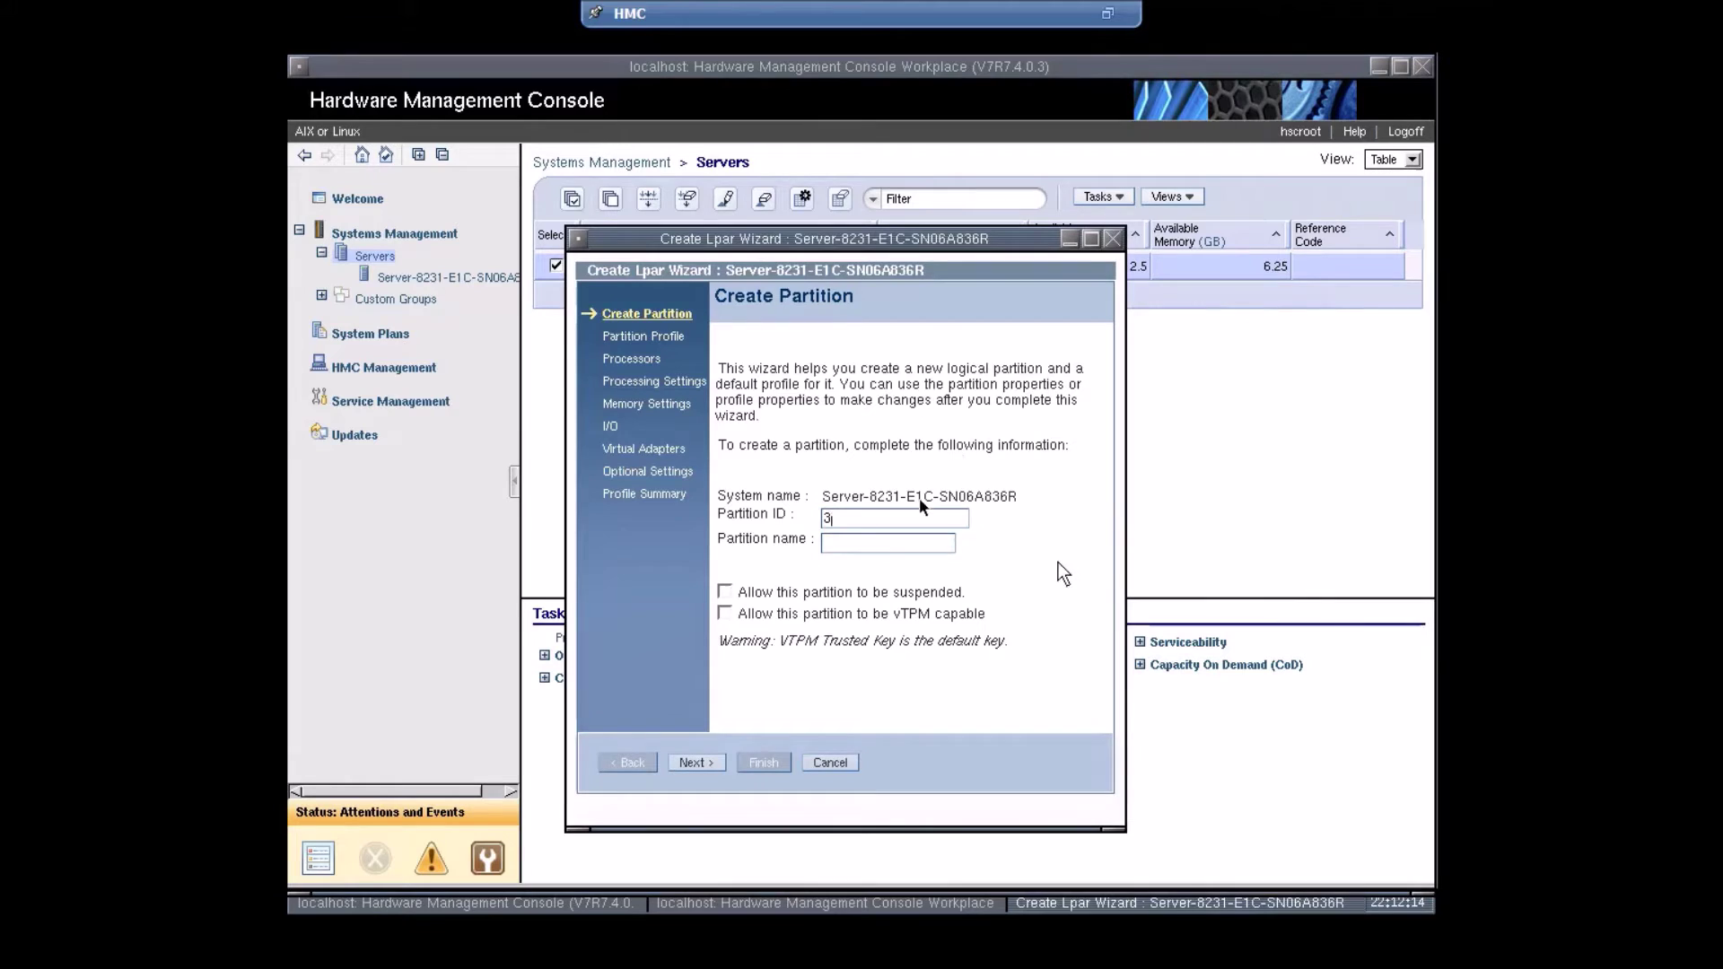
- Name the partition 'AIX 7.2' and its default profile 'Pro1'
left_click(862, 541)
type("AIX 7.2")
left_click(691, 763)
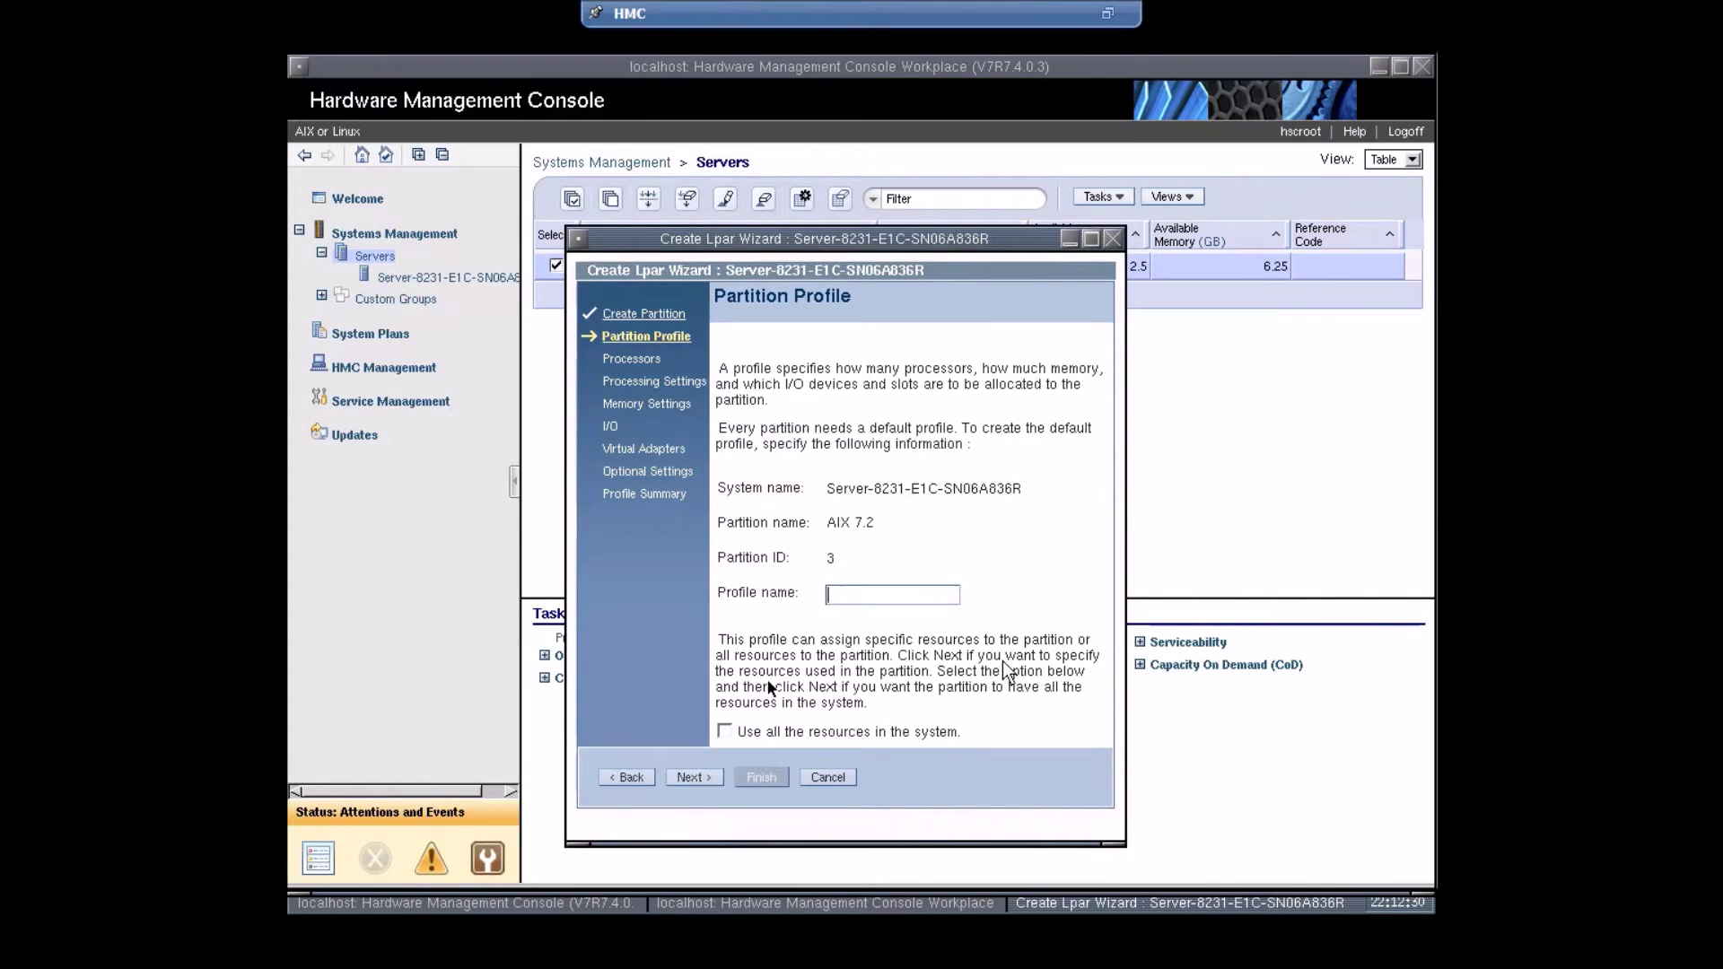
left_click(856, 598)
type("Pro1")
left_click(717, 774)
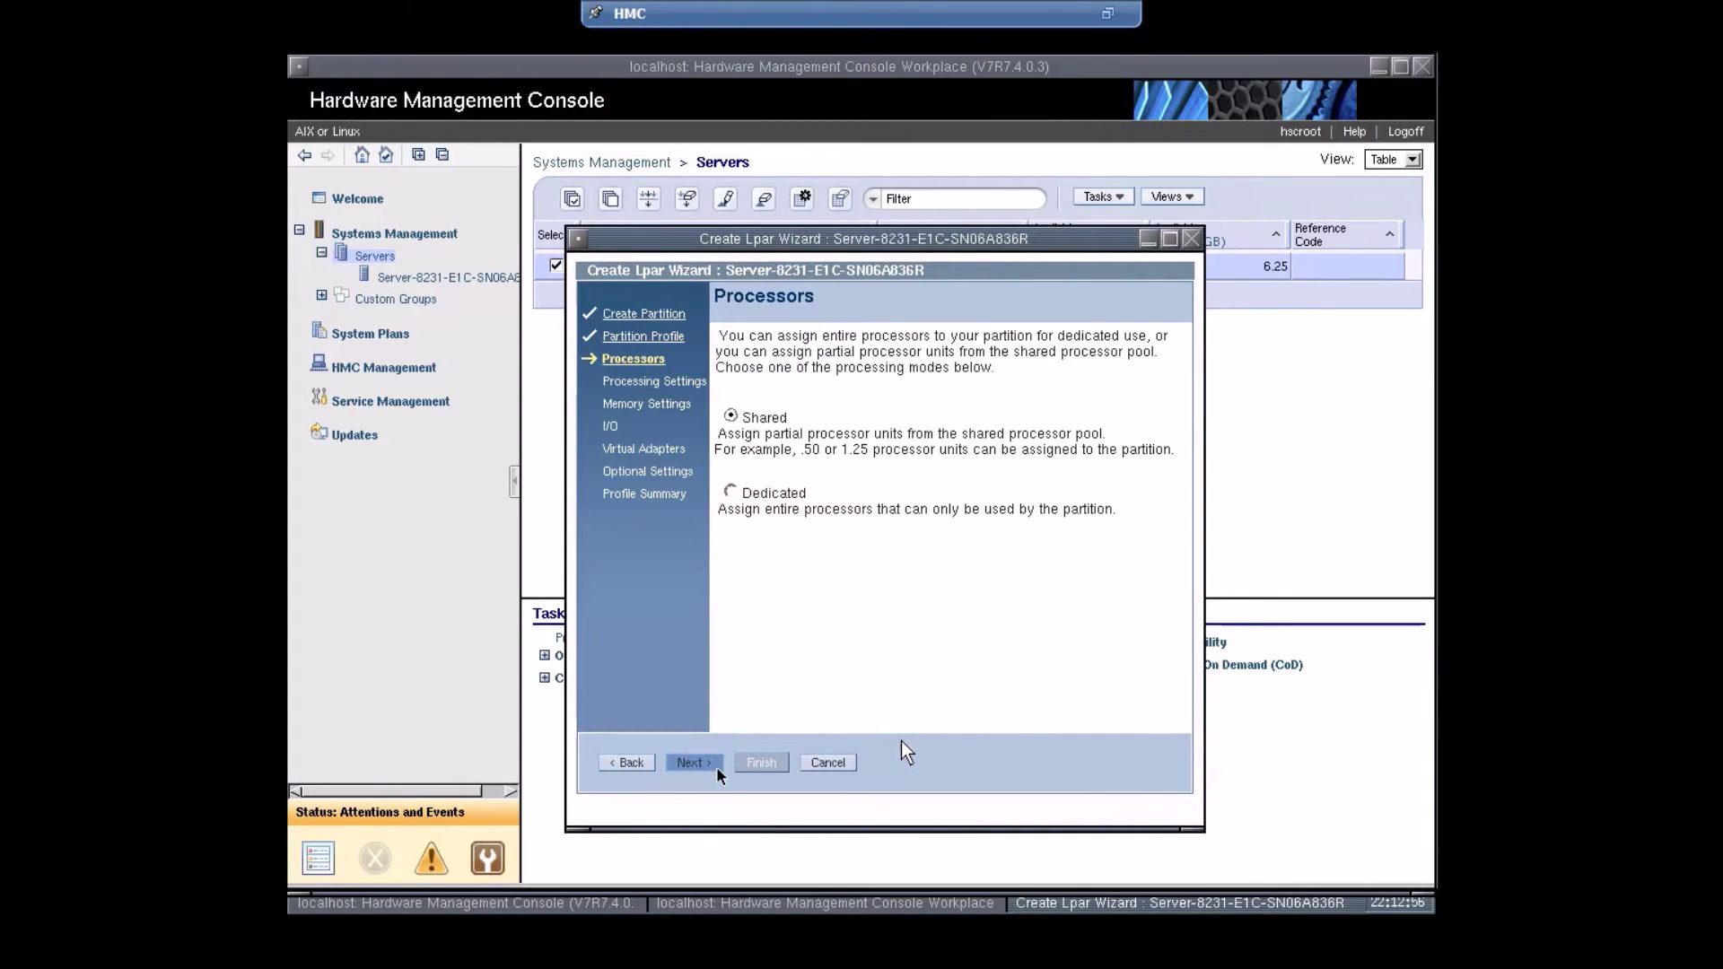
- Keep Shared processors and set processing units to 2.0, 2.5 and 3.0
left_click(732, 495)
left_click(704, 765)
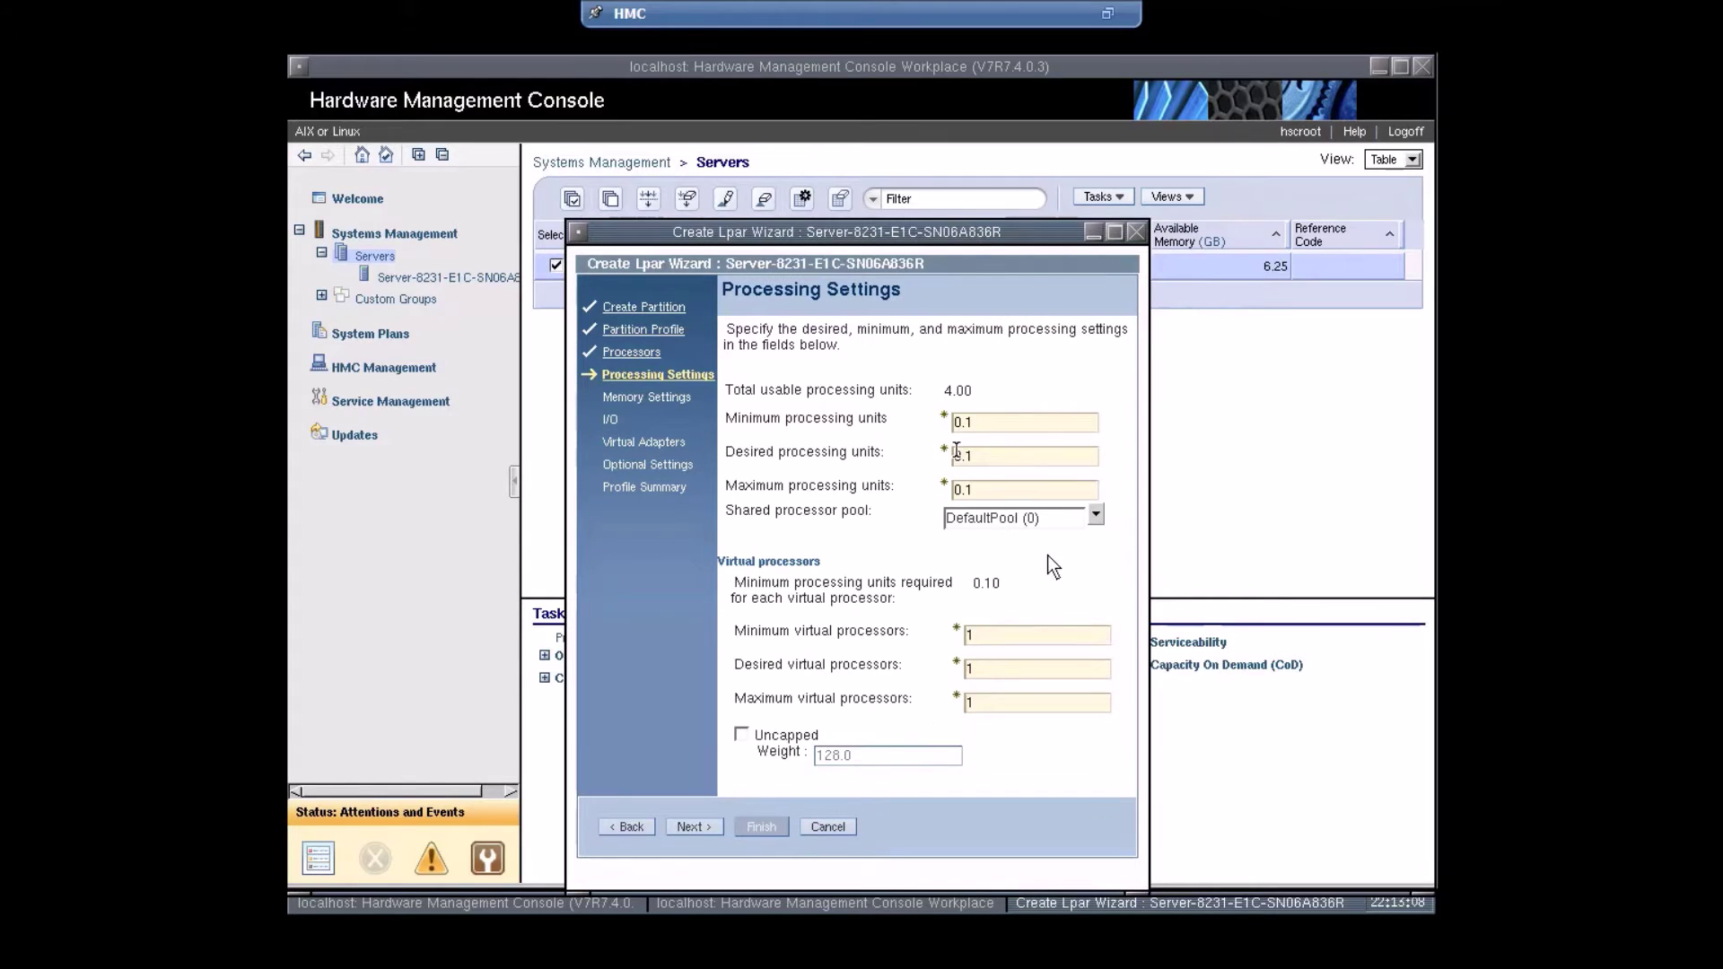
left_click_drag(974, 424, 952, 425)
type("2.0")
key("Tab")
type("2.5")
key("Tab")
type("3.0")
- Set minimum, desired and maximum virtual processors to 20, 25 and 30
left_click(994, 637)
key("BackSpace")
type("20")
key("Tab")
type("30")
key("BackSpace")
key("BackSpace")
type("25")
key("Tab")
type("30")
- Set minimum memory to 4 GB and desired memory to 6 GB 256 MB
left_click(695, 827)
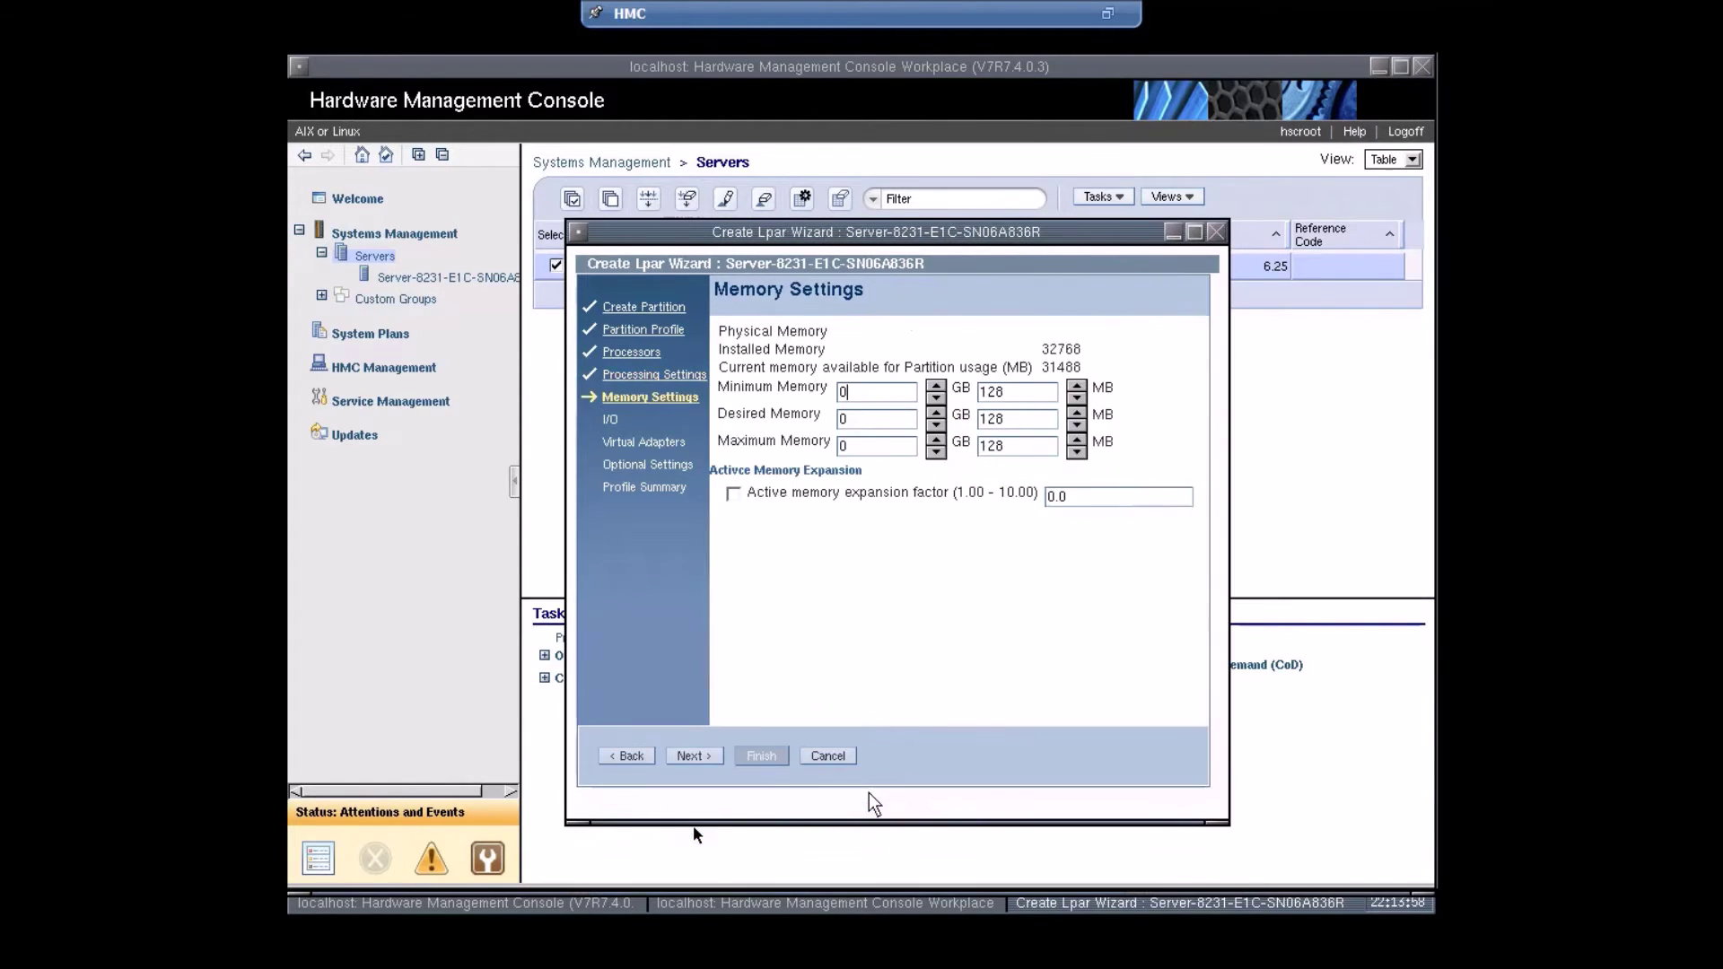
double_click(866, 393)
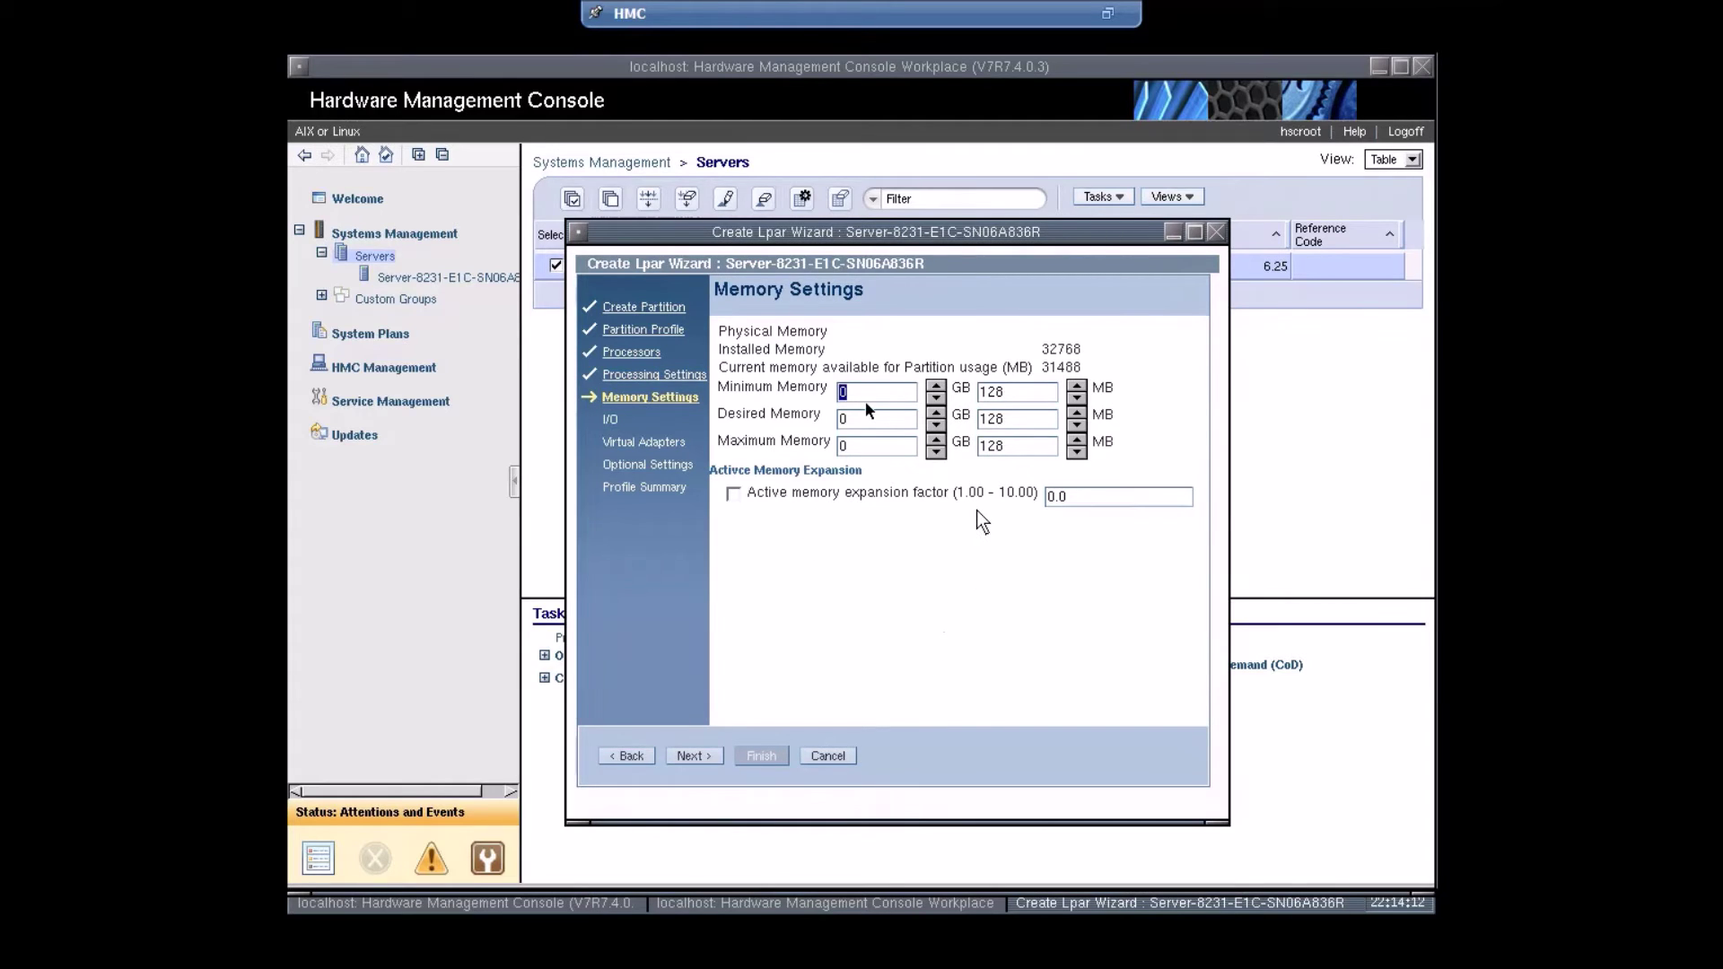
type("4")
double_click(875, 420)
type("6")
left_click(1075, 411)
left_click(1077, 424)
left_click(1076, 415)
- Set maximum memory to 8 GB 512 MB
double_click(893, 446)
type("8")
left_click(935, 451)
left_click(935, 452)
left_click(935, 439)
left_click(936, 439)
left_click(1076, 438)
left_click(1076, 438)
left_click(1076, 438)
- Keep default I/O and virtual adapters, choose SMS boot mode, and review the profile summary
left_click(698, 755)
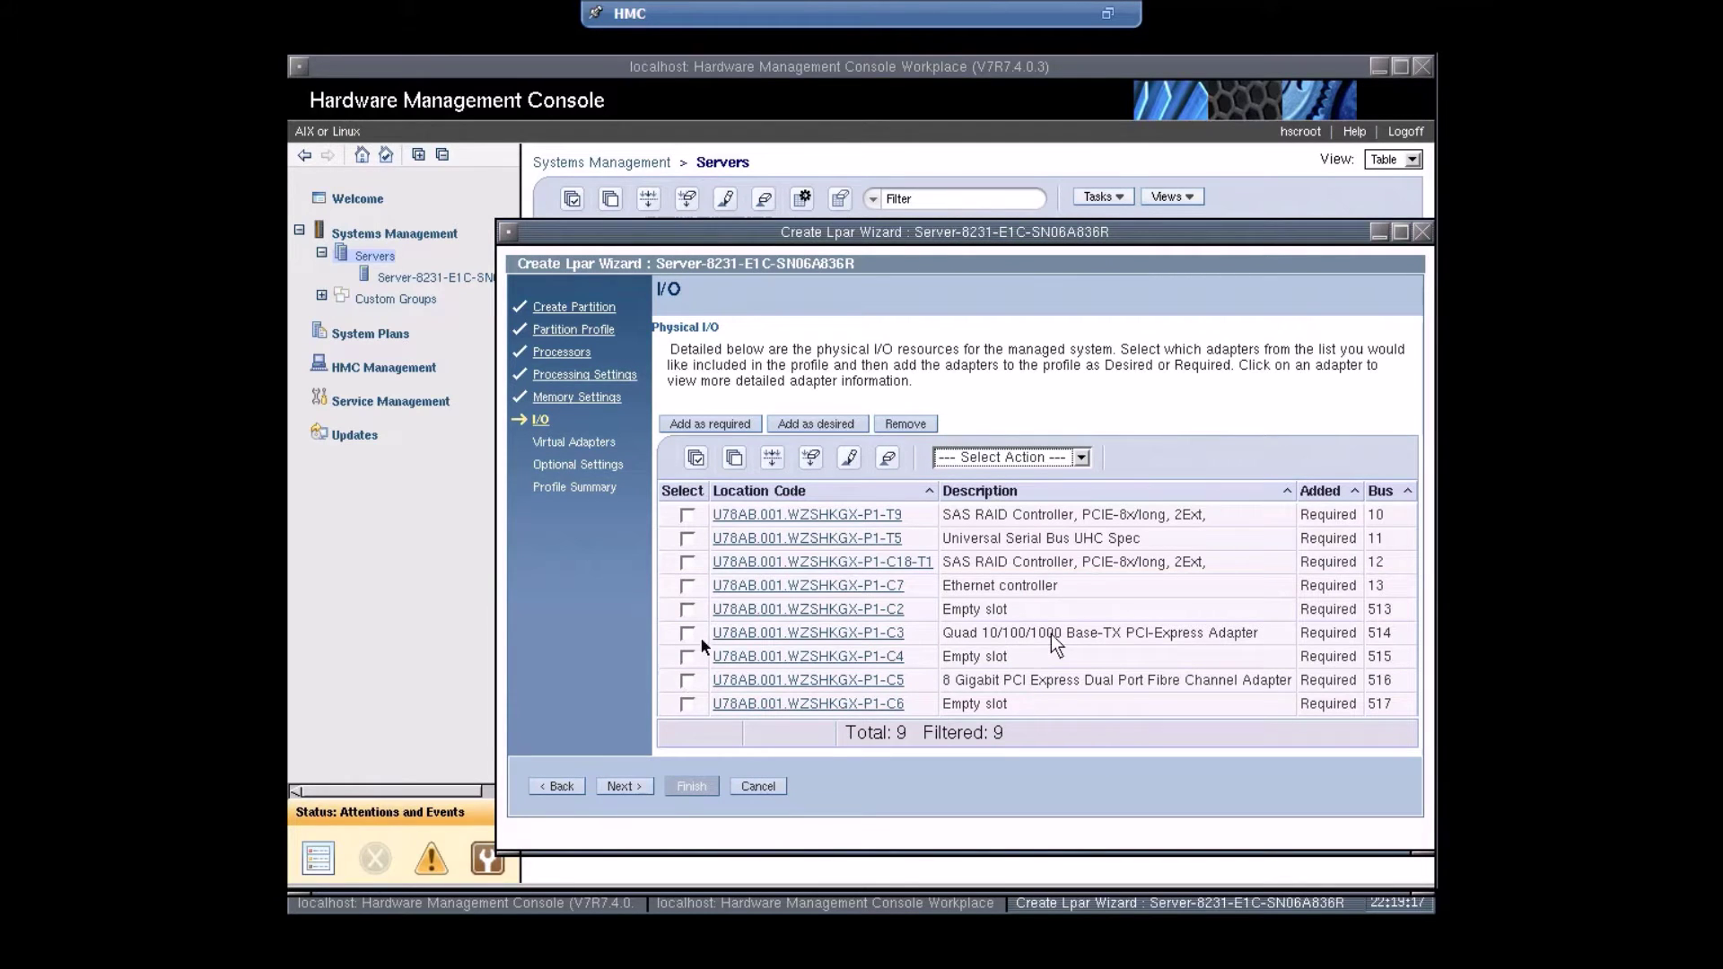
left_click(646, 784)
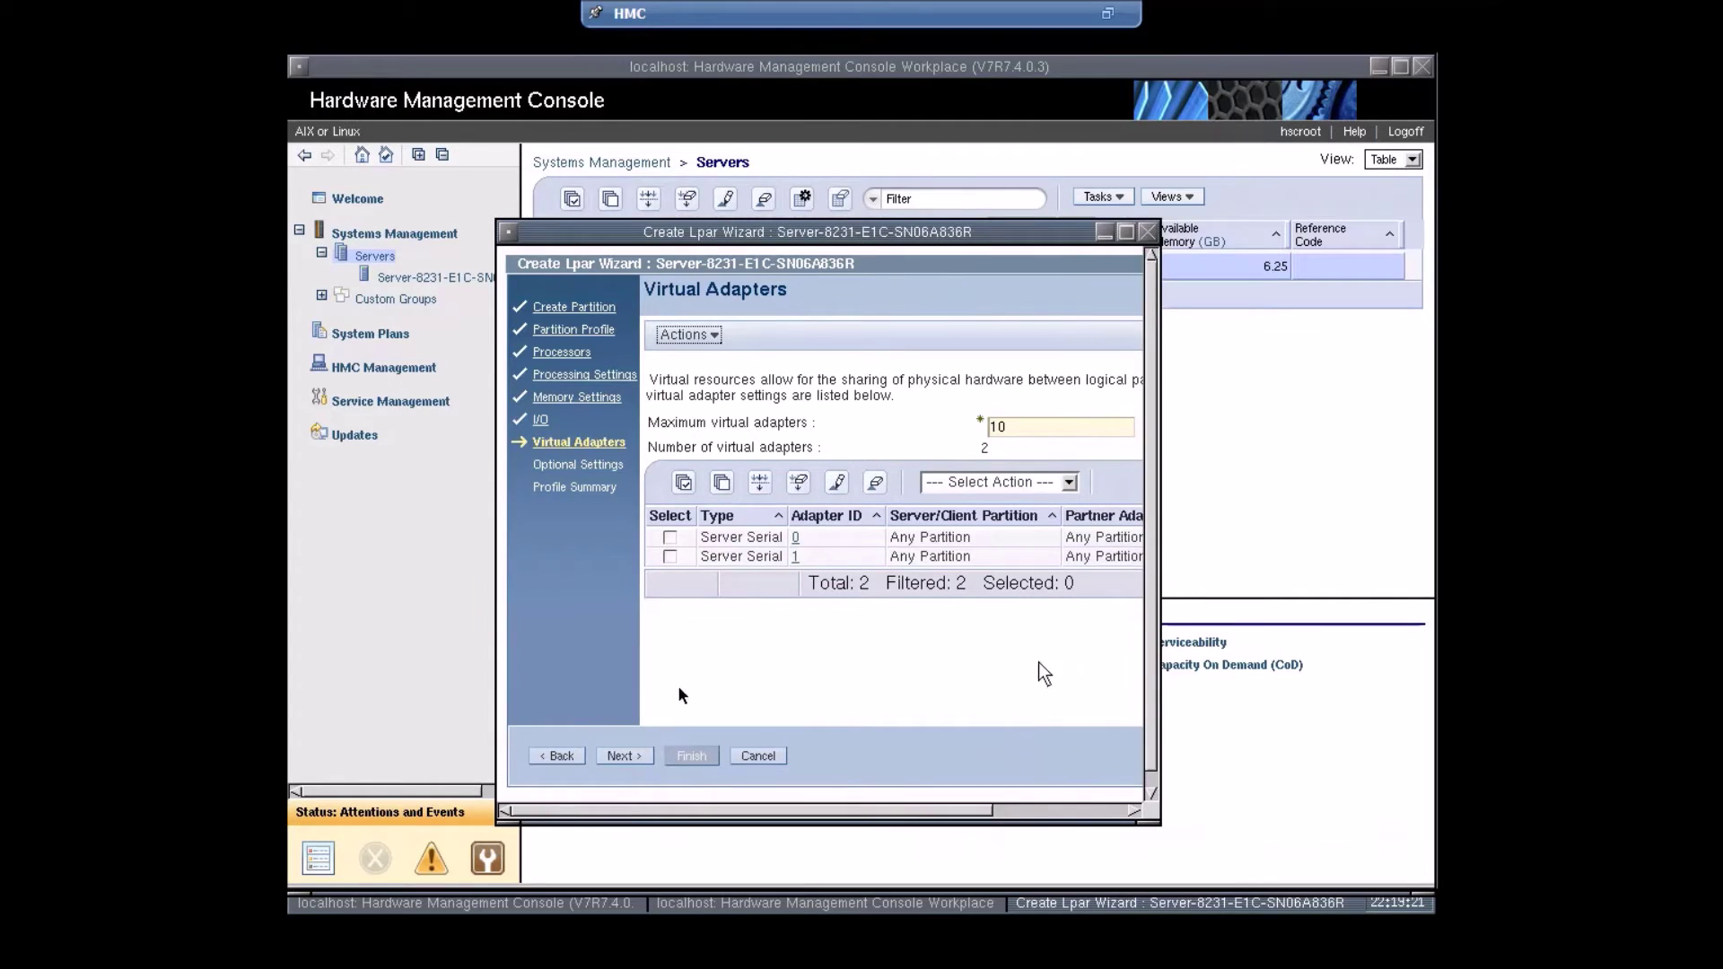
left_click(624, 755)
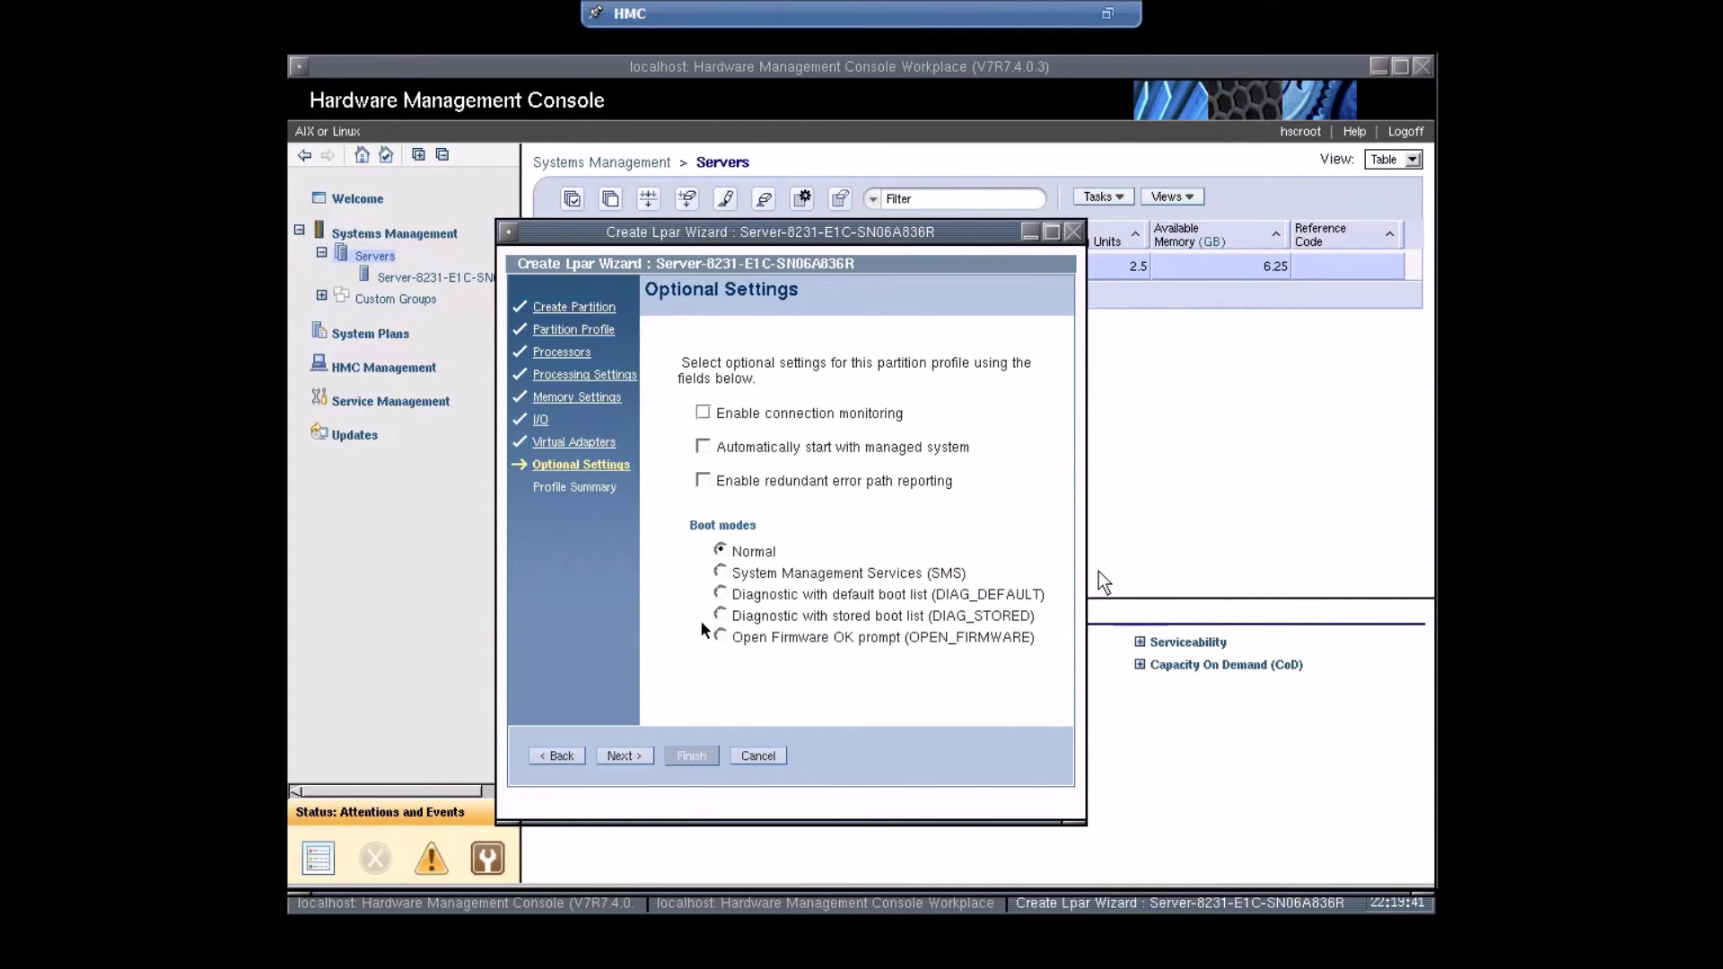
left_click(721, 572)
left_click(629, 758)
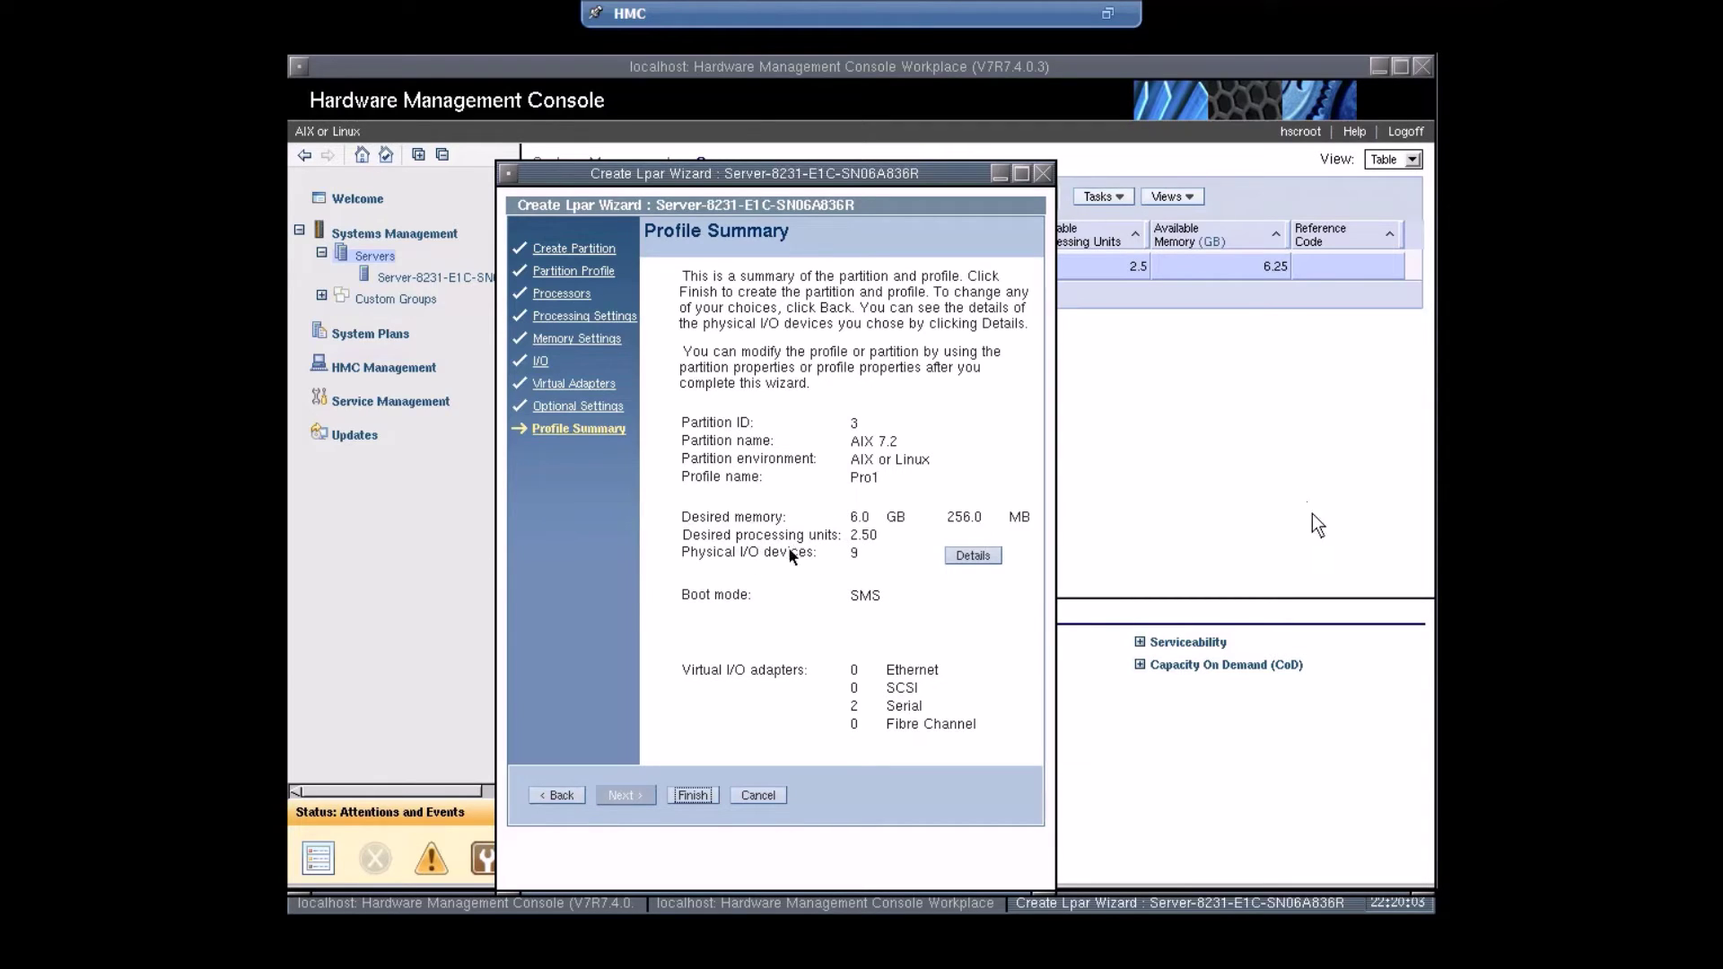
- Finish creating partition AIX 7.2 and bring up its Activate > Profile option
left_click(693, 796)
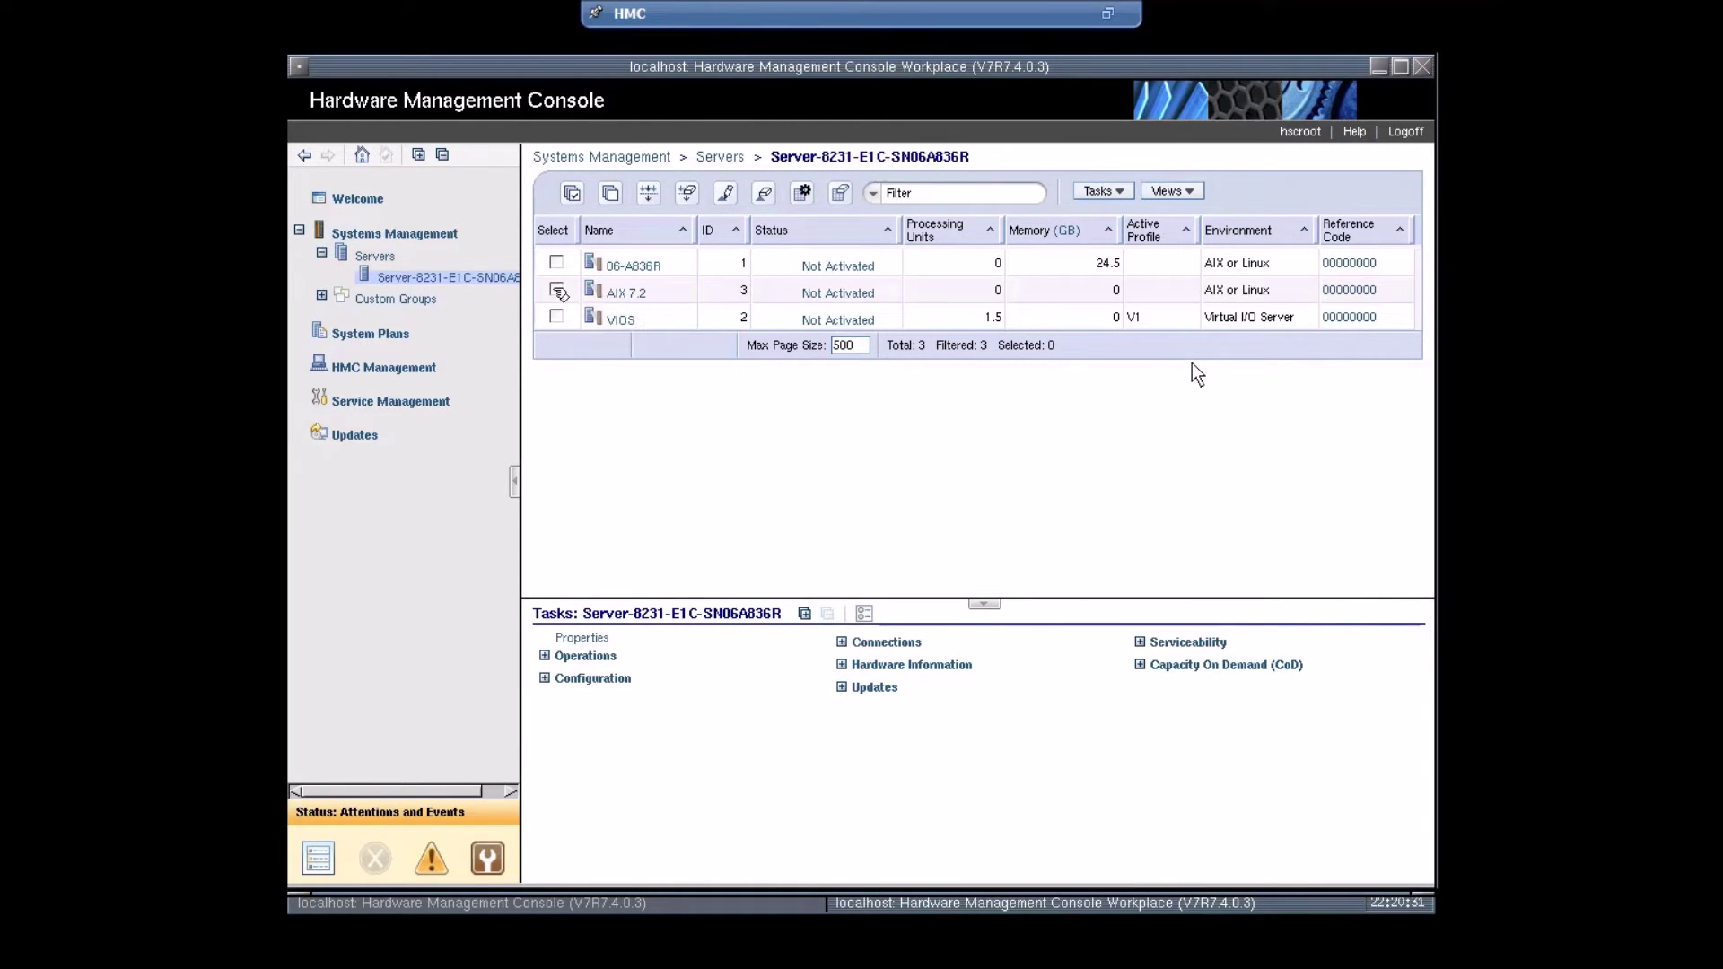
left_click(557, 290)
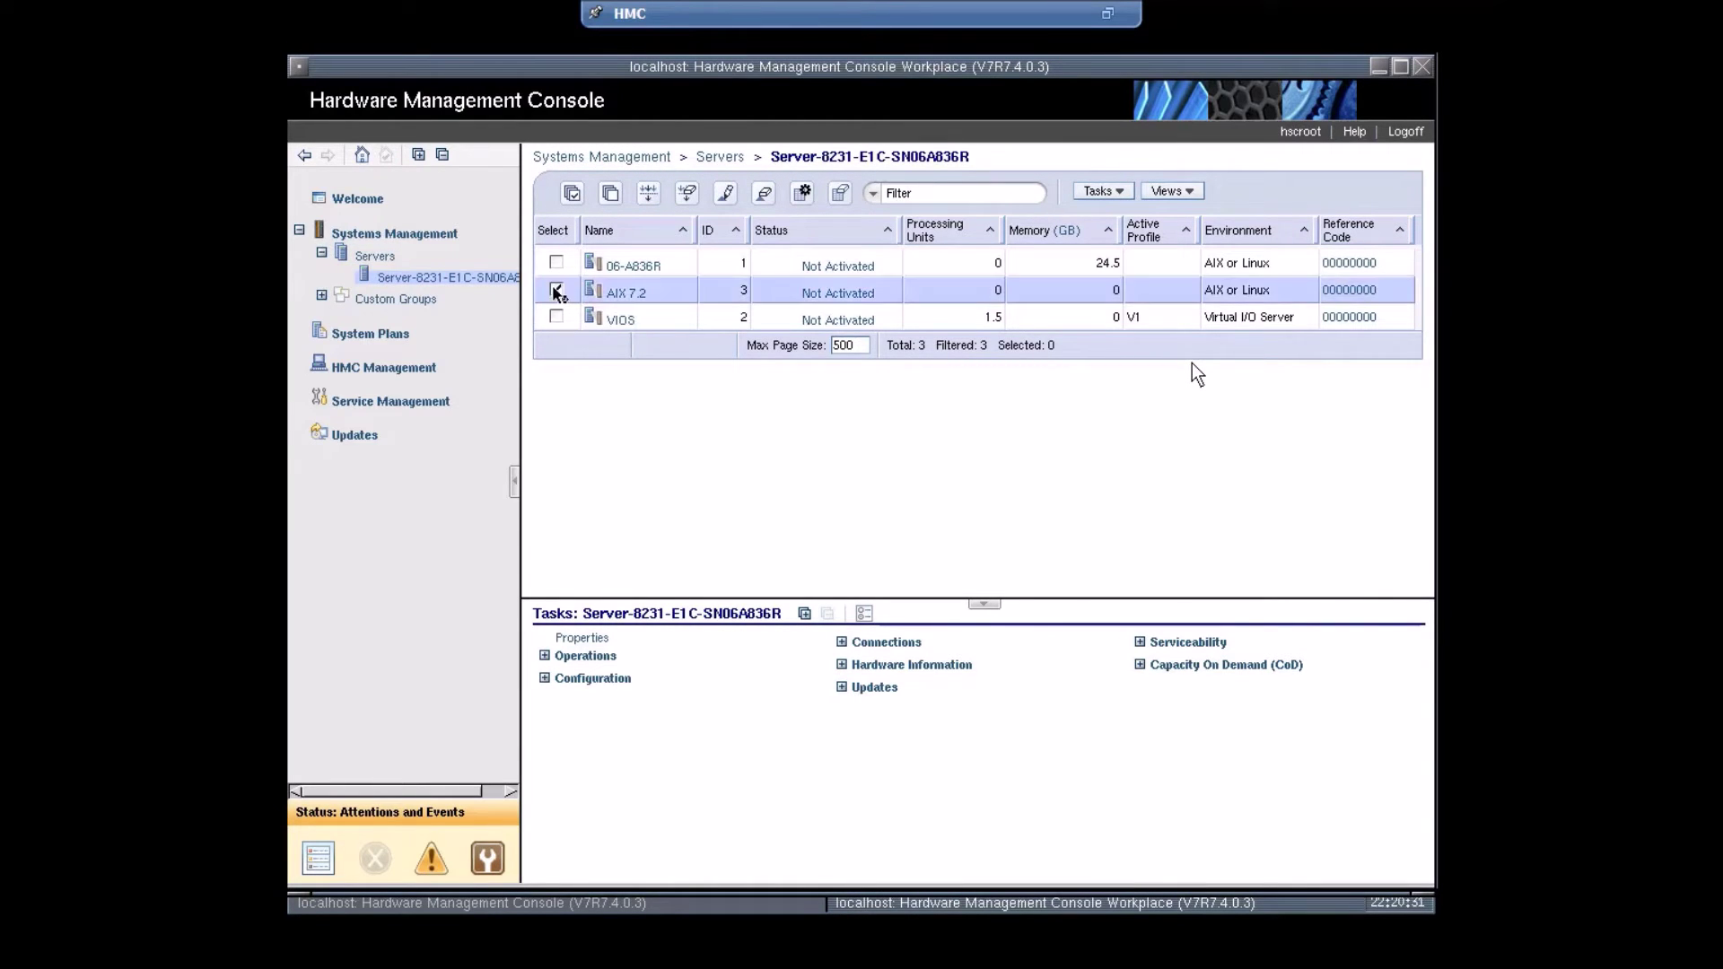
left_click(654, 293)
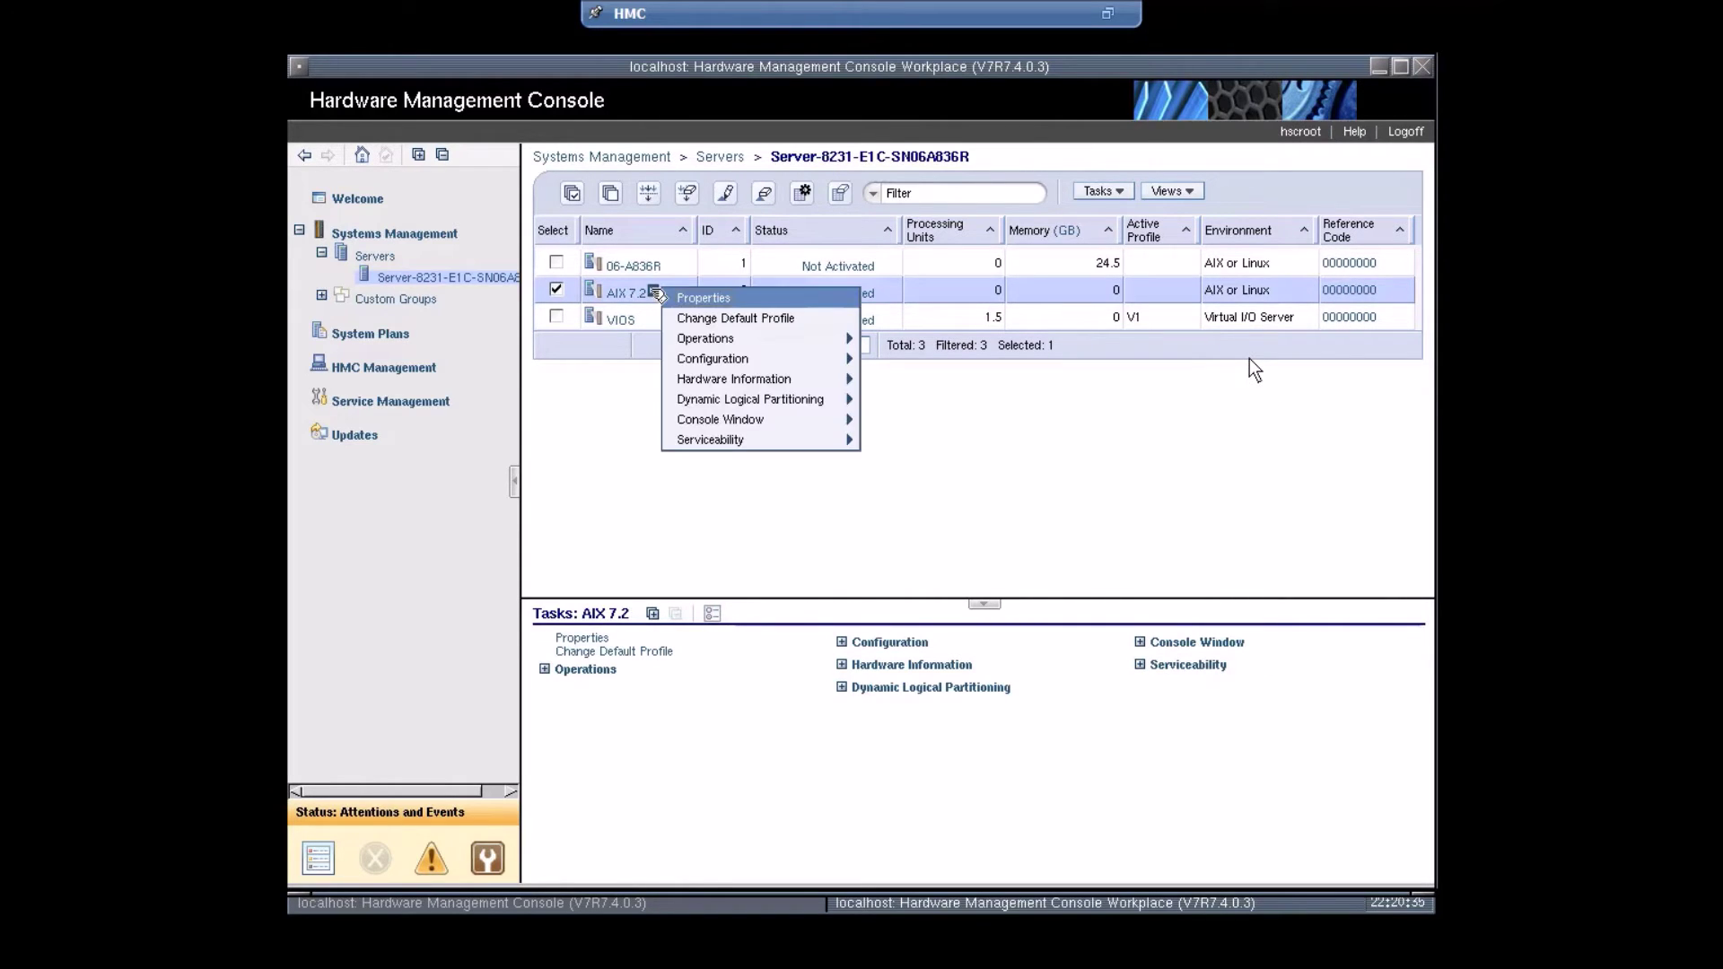
mouse_move(725, 340)
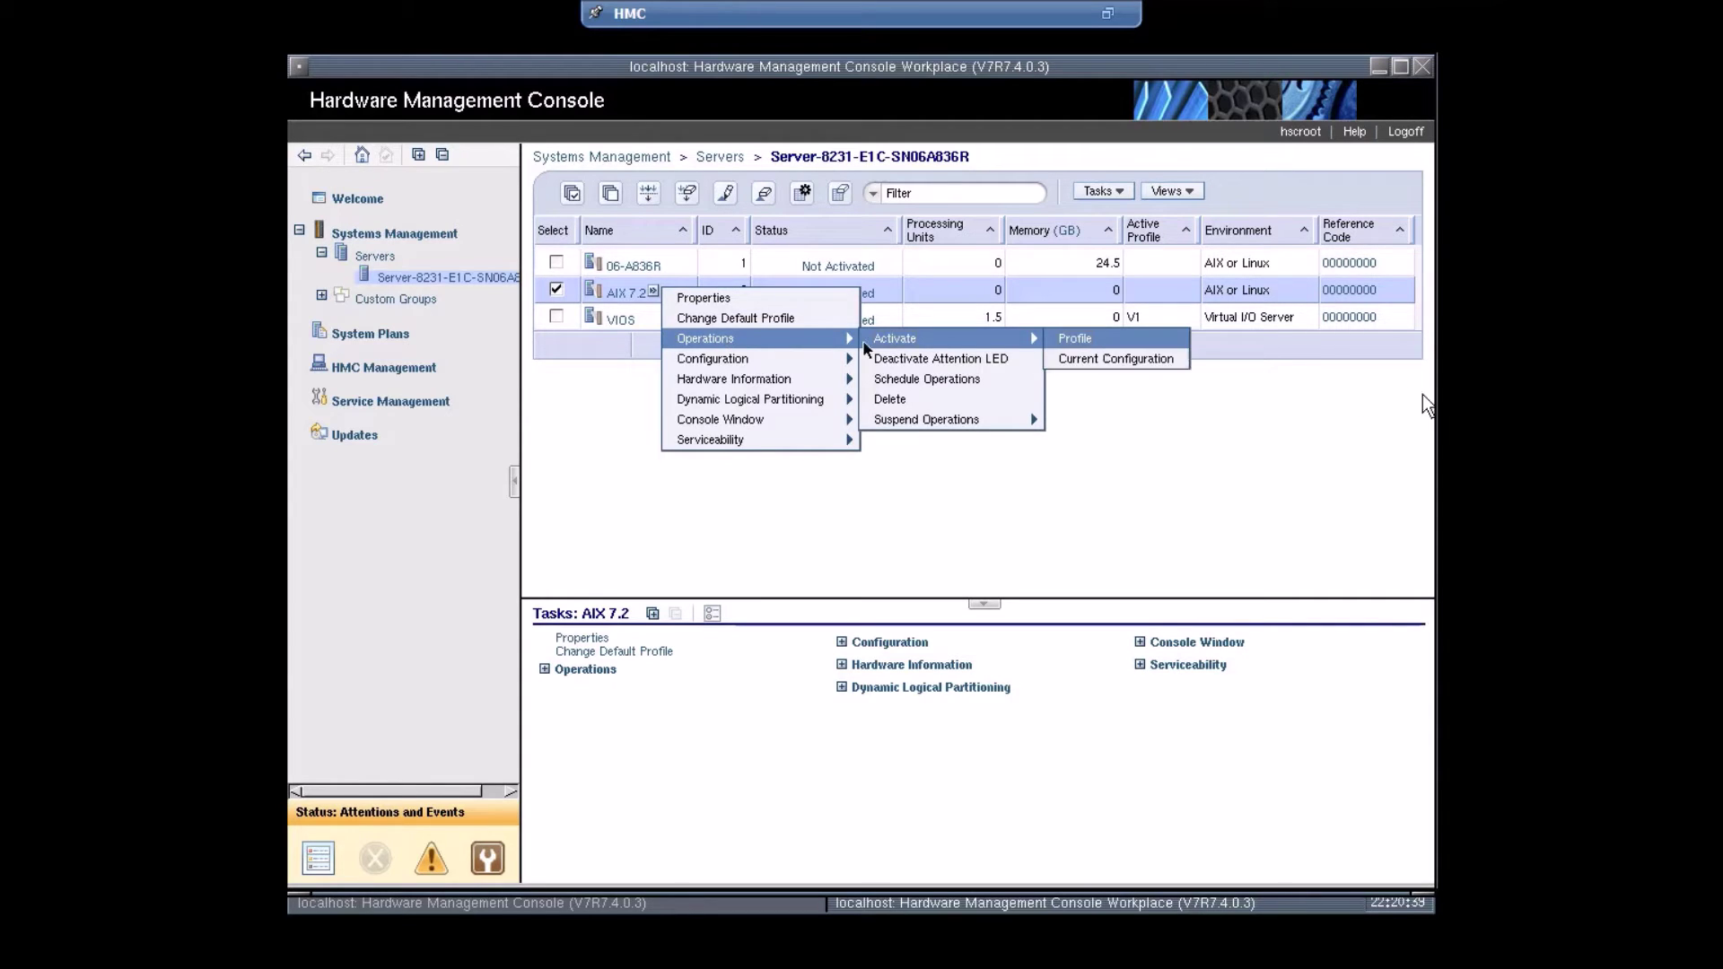
mouse_move(935, 342)
- Activate AIX 7.2 with profile Pro1 in SMS boot mode, opening a console window
left_click(1068, 341)
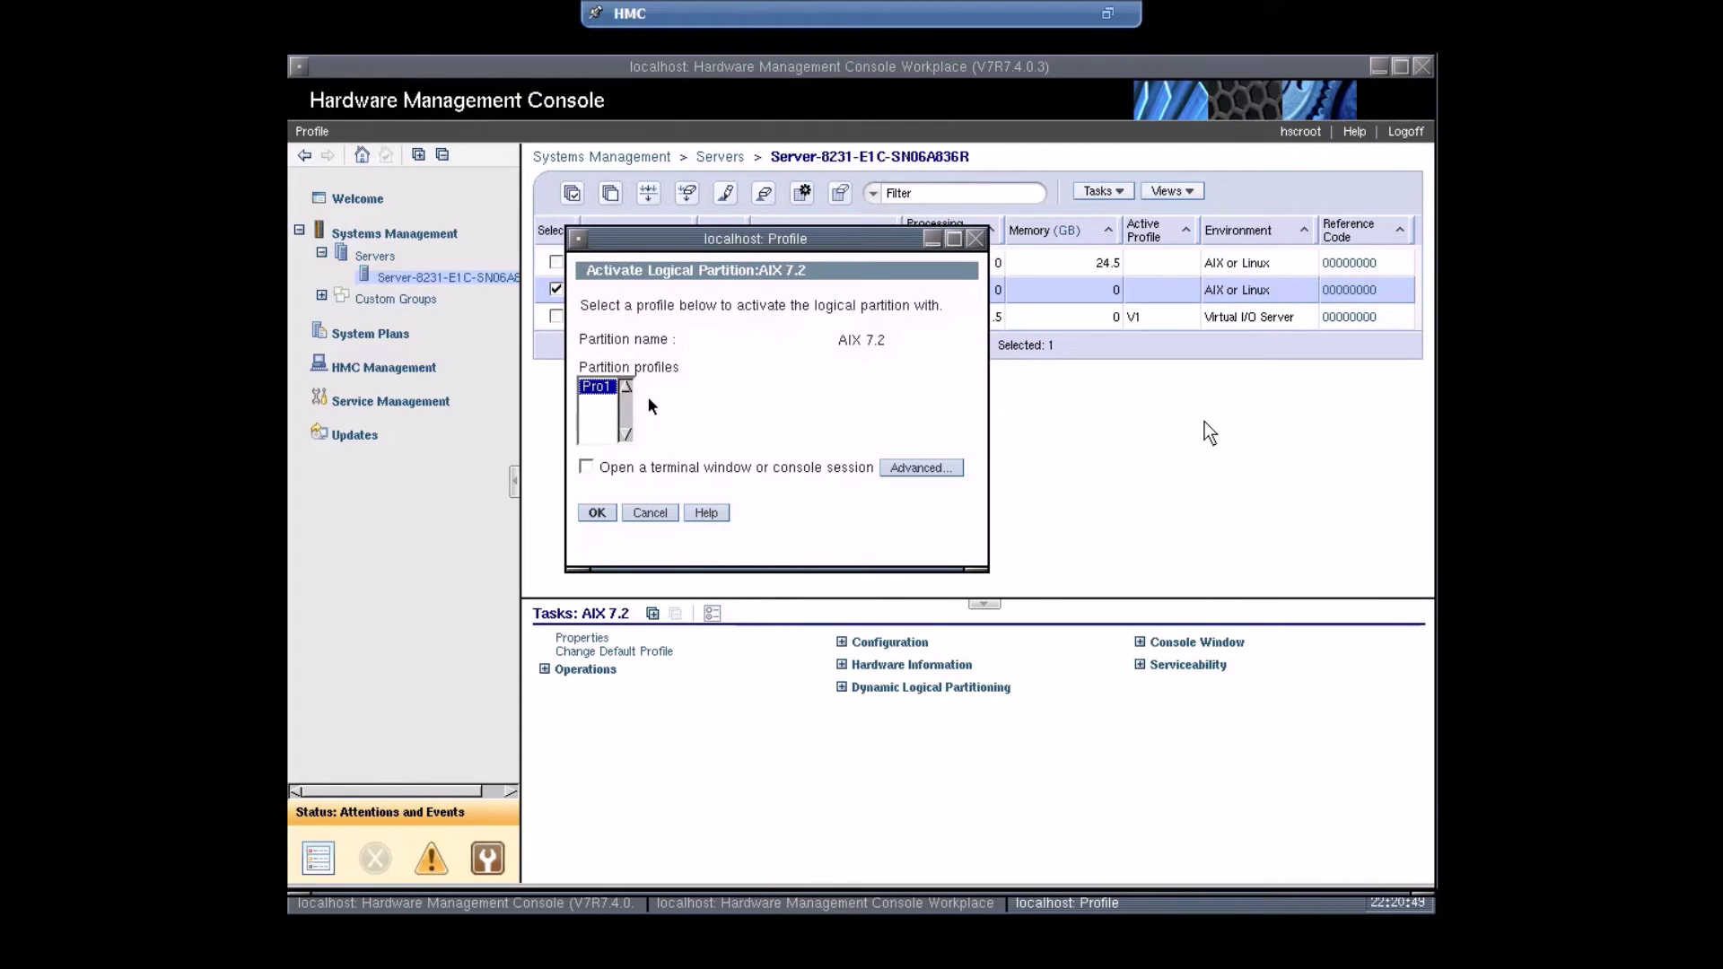
left_click(586, 467)
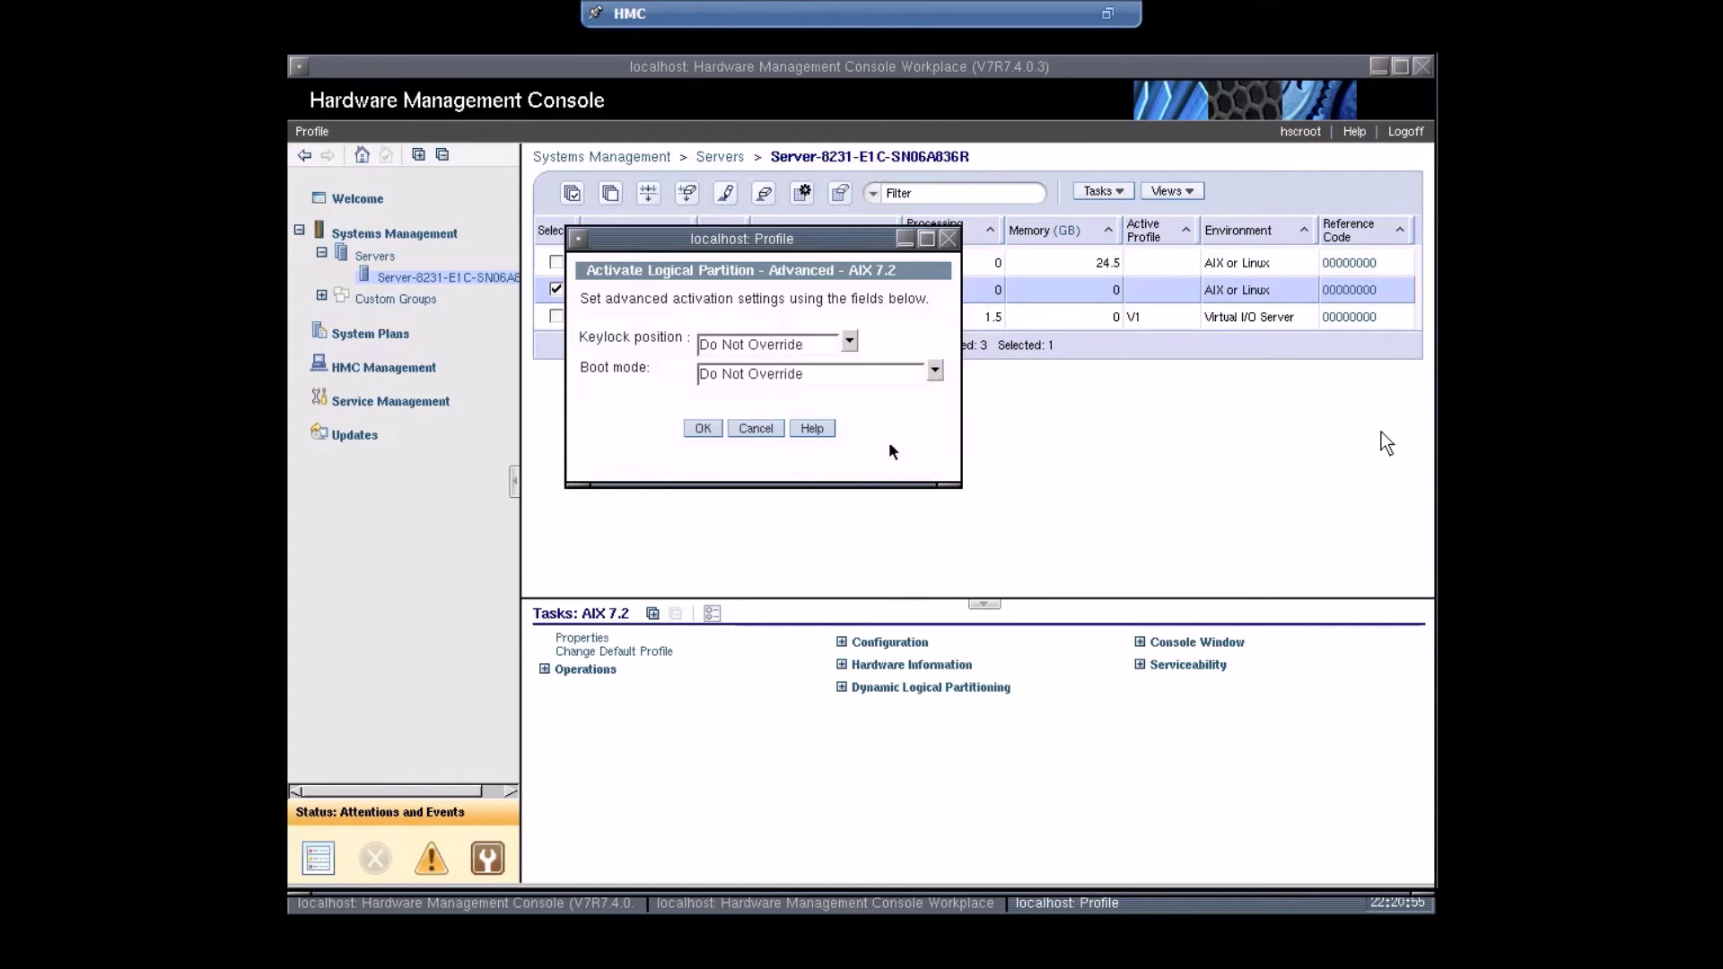
left_click(864, 384)
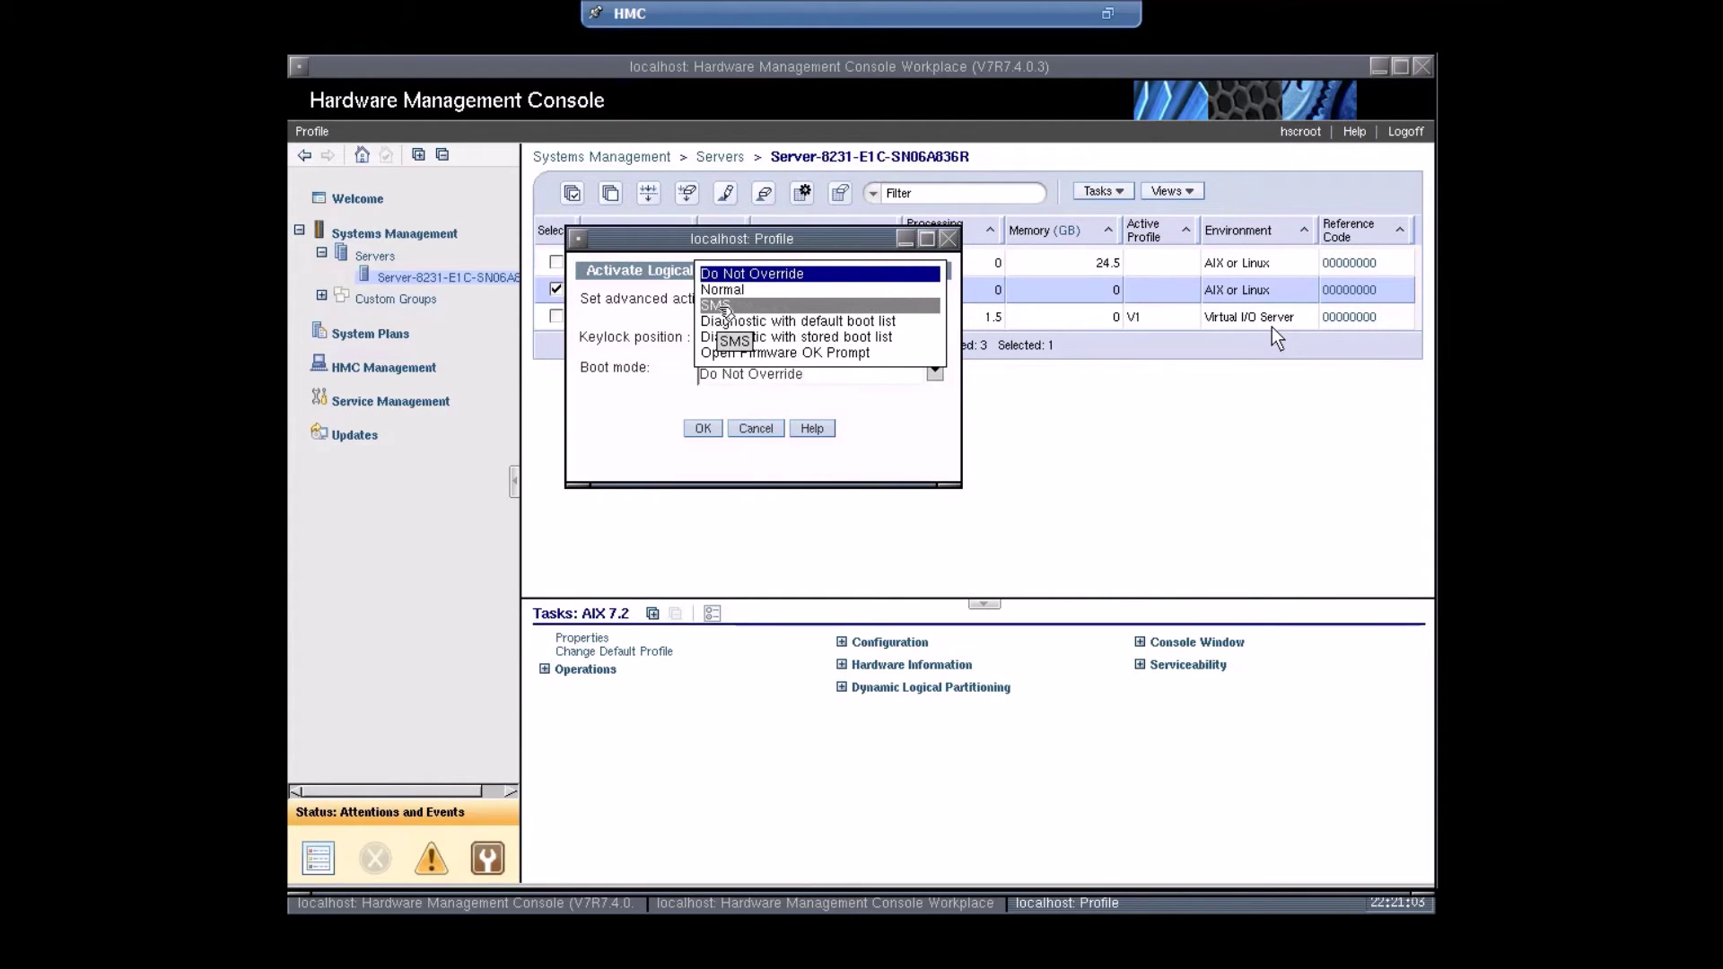
left_click(724, 306)
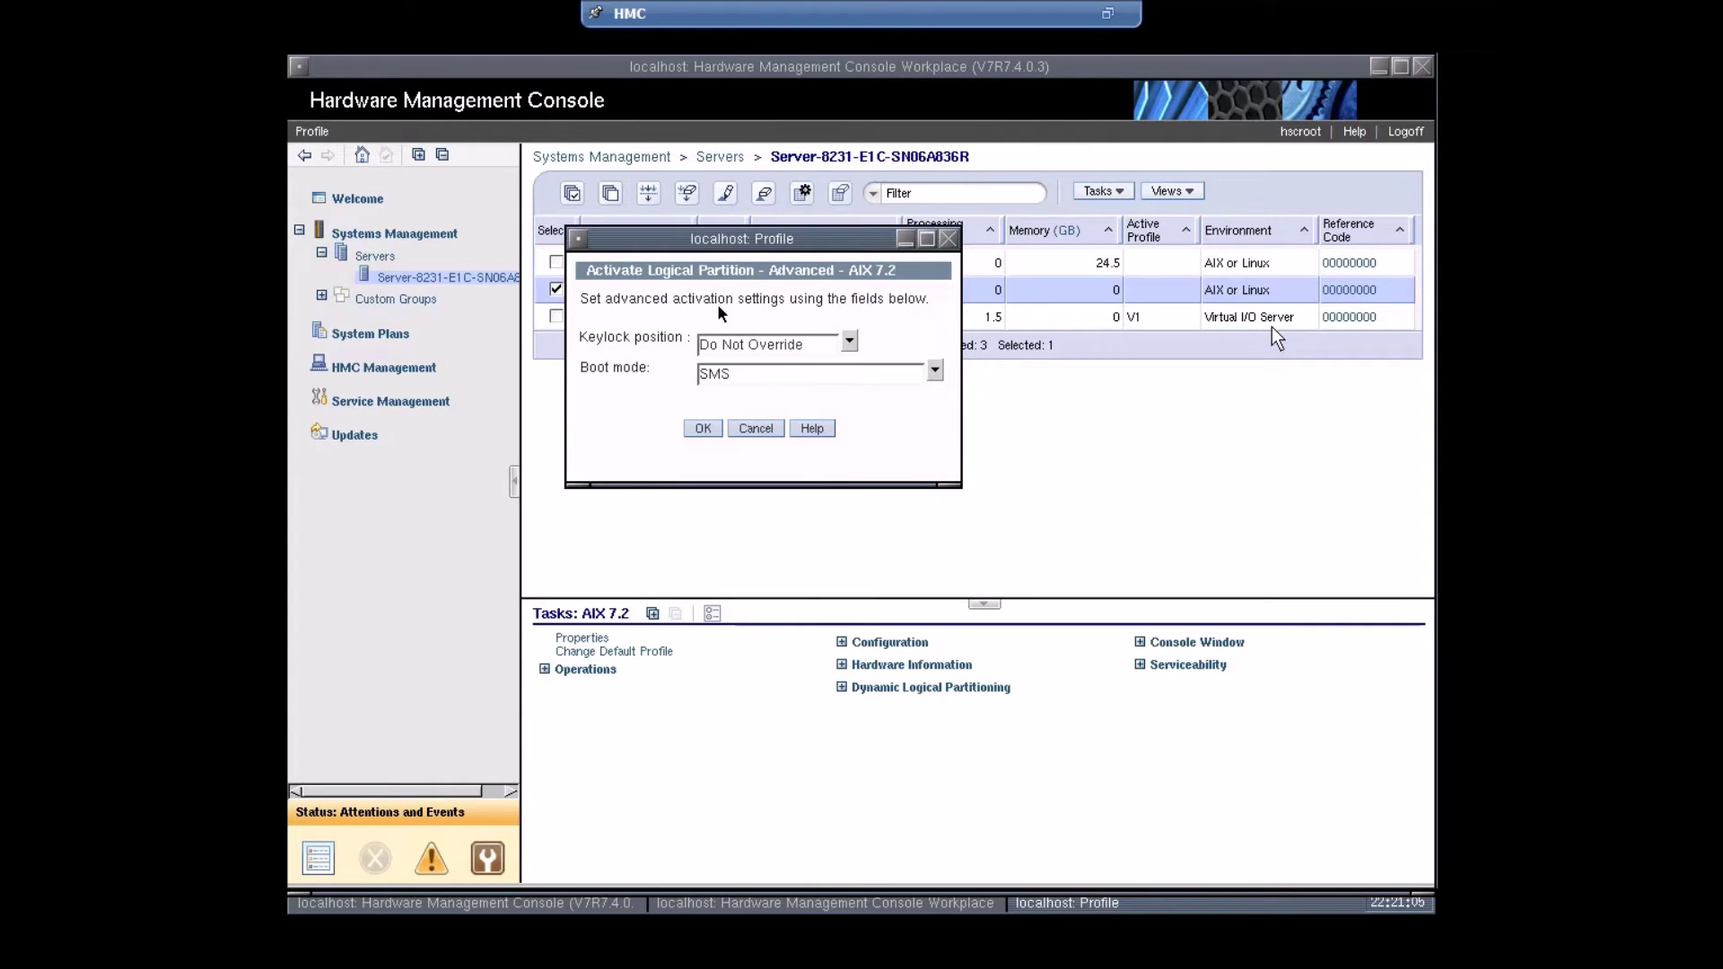
left_click(704, 427)
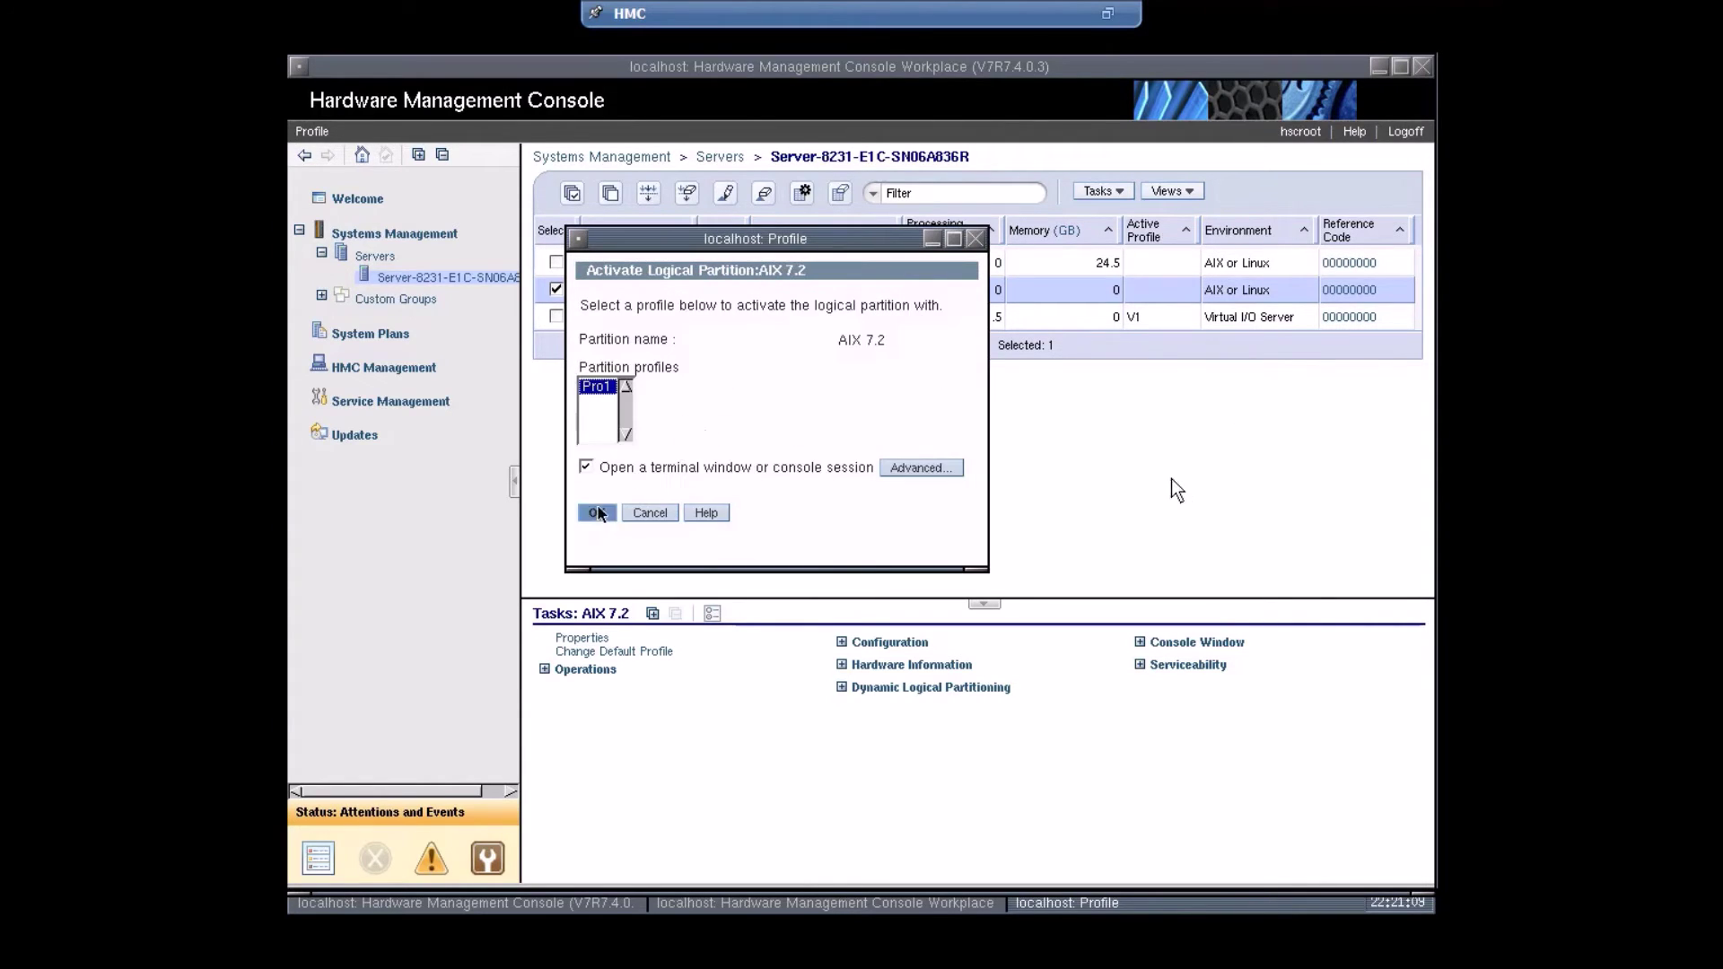
left_click(598, 513)
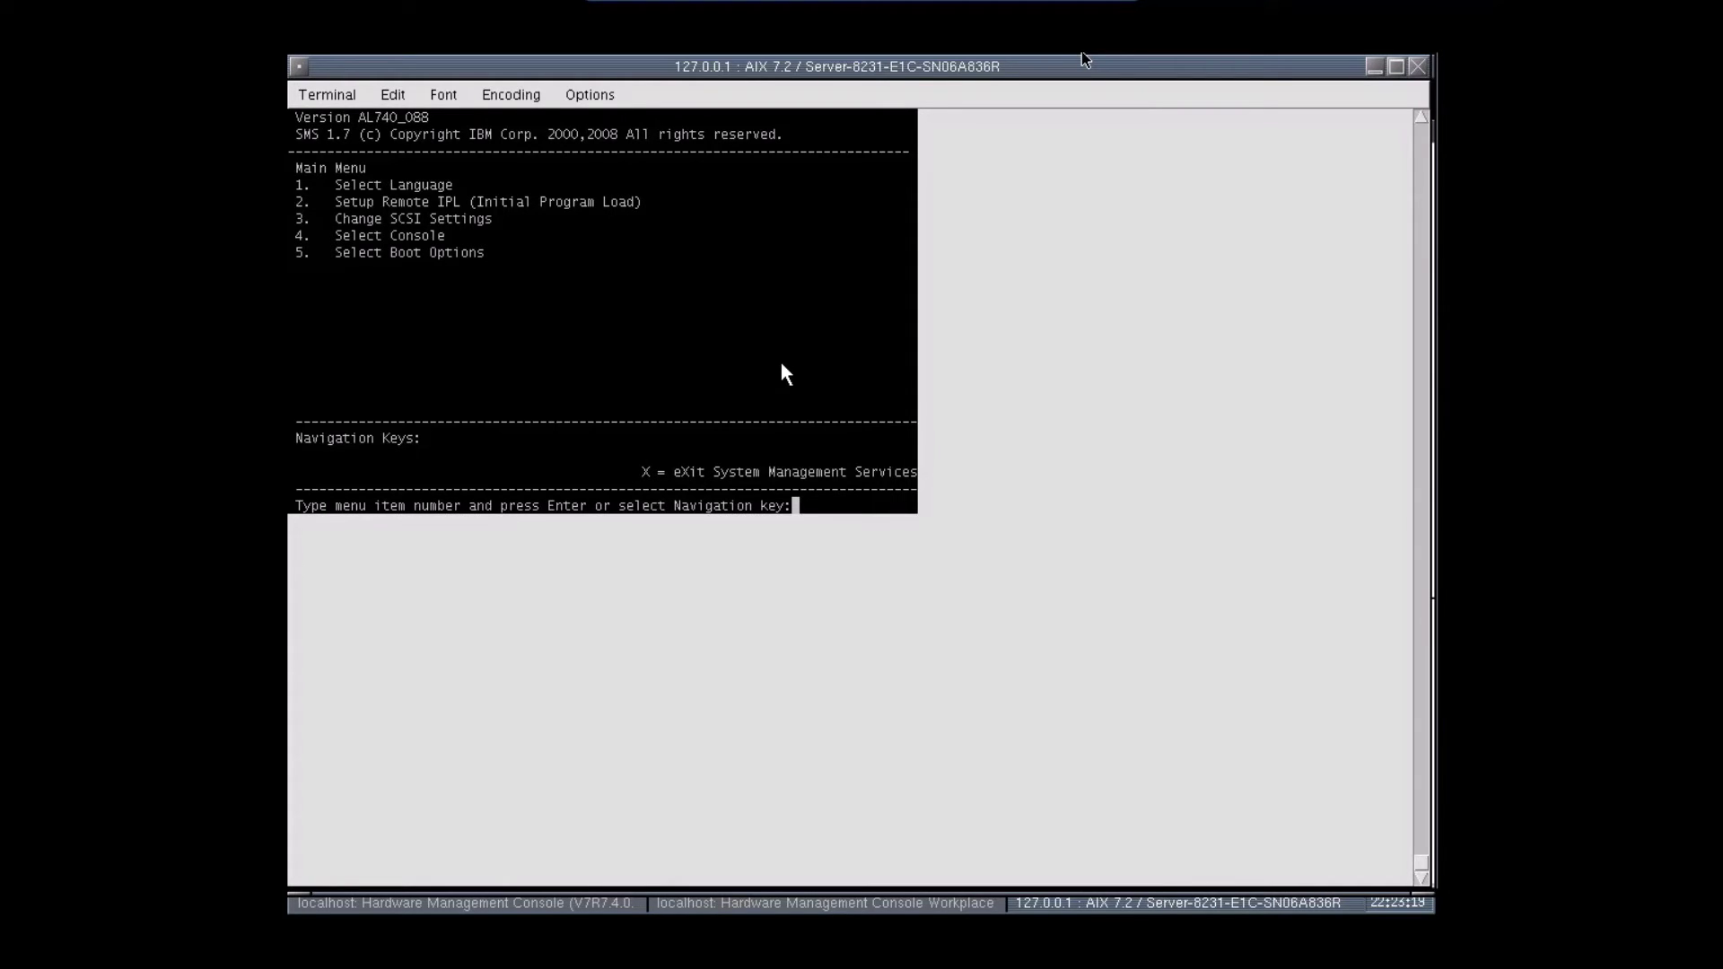
- In SMS boot options, boot from the SATA CD-ROM in Normal Mode
type("5")
key("Return")
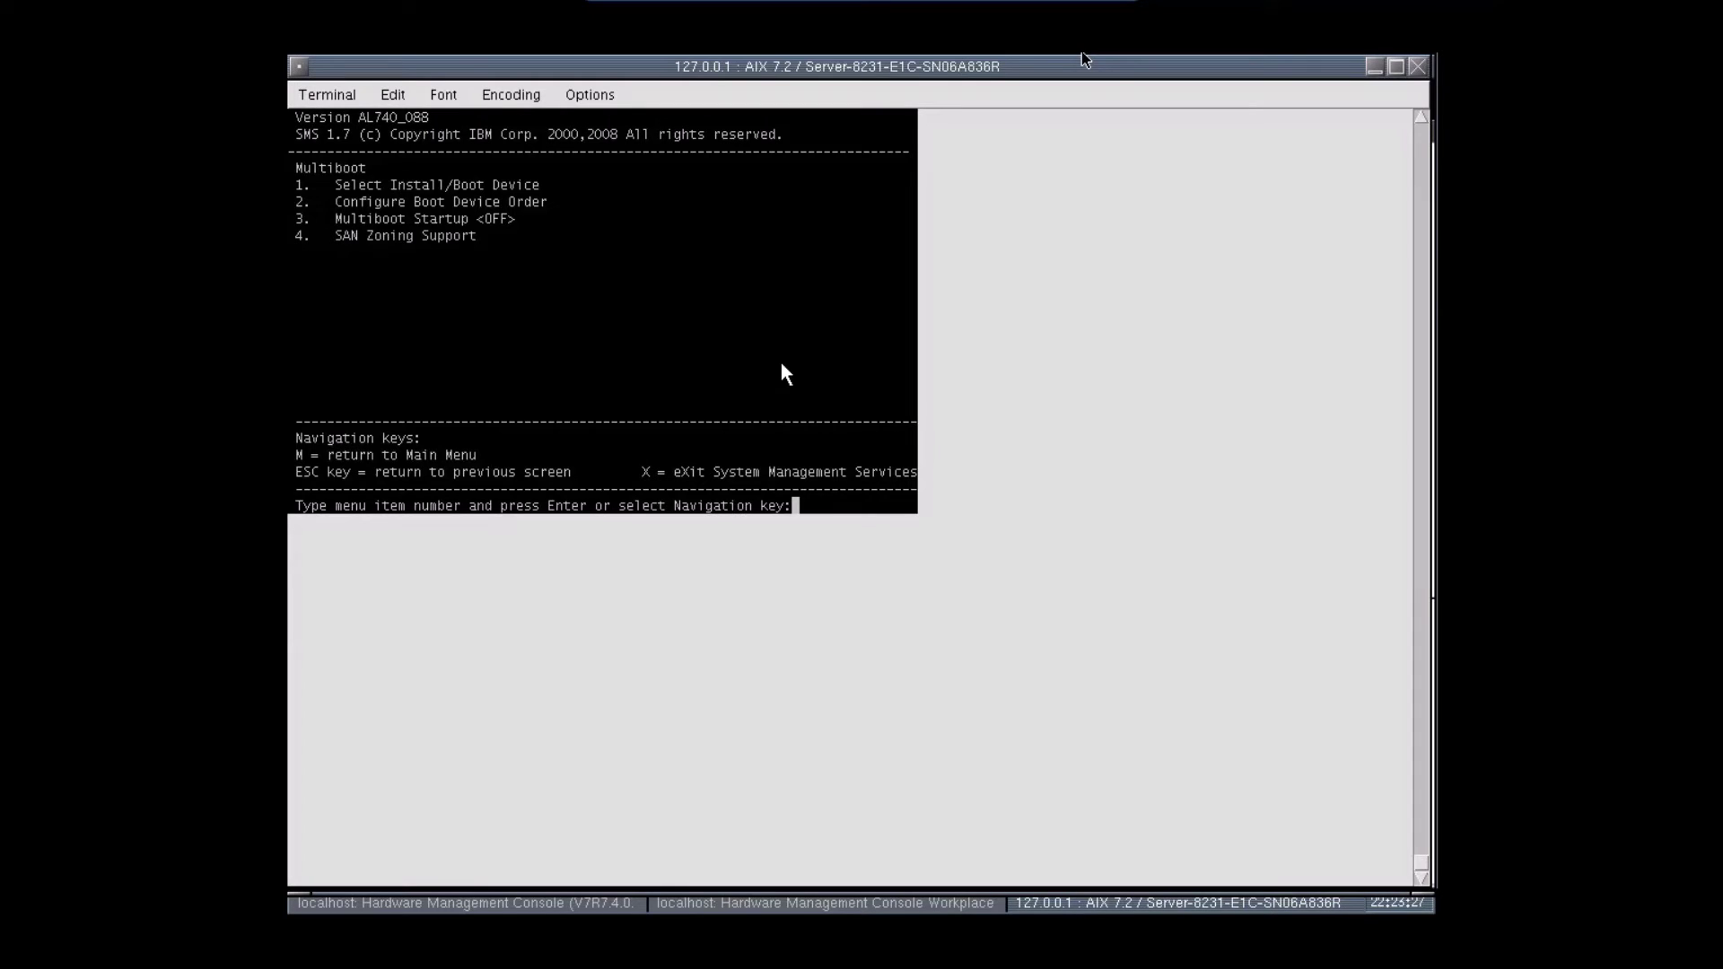
type("1")
key("Return")
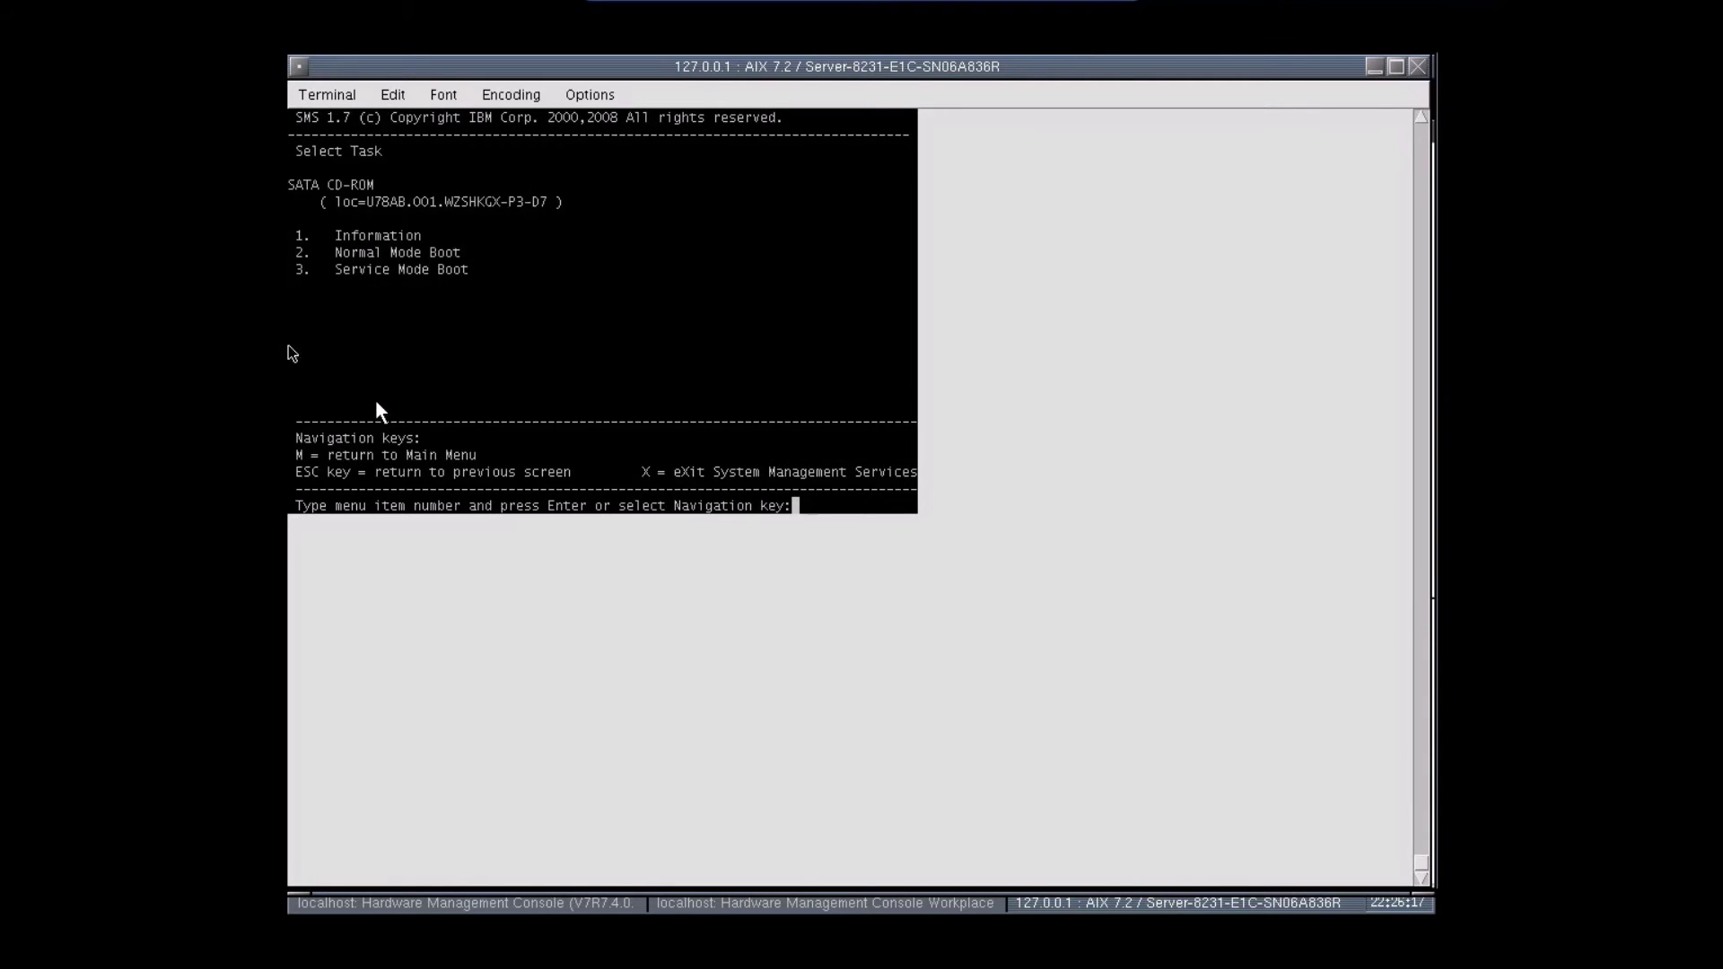
type("2")
key("Return")
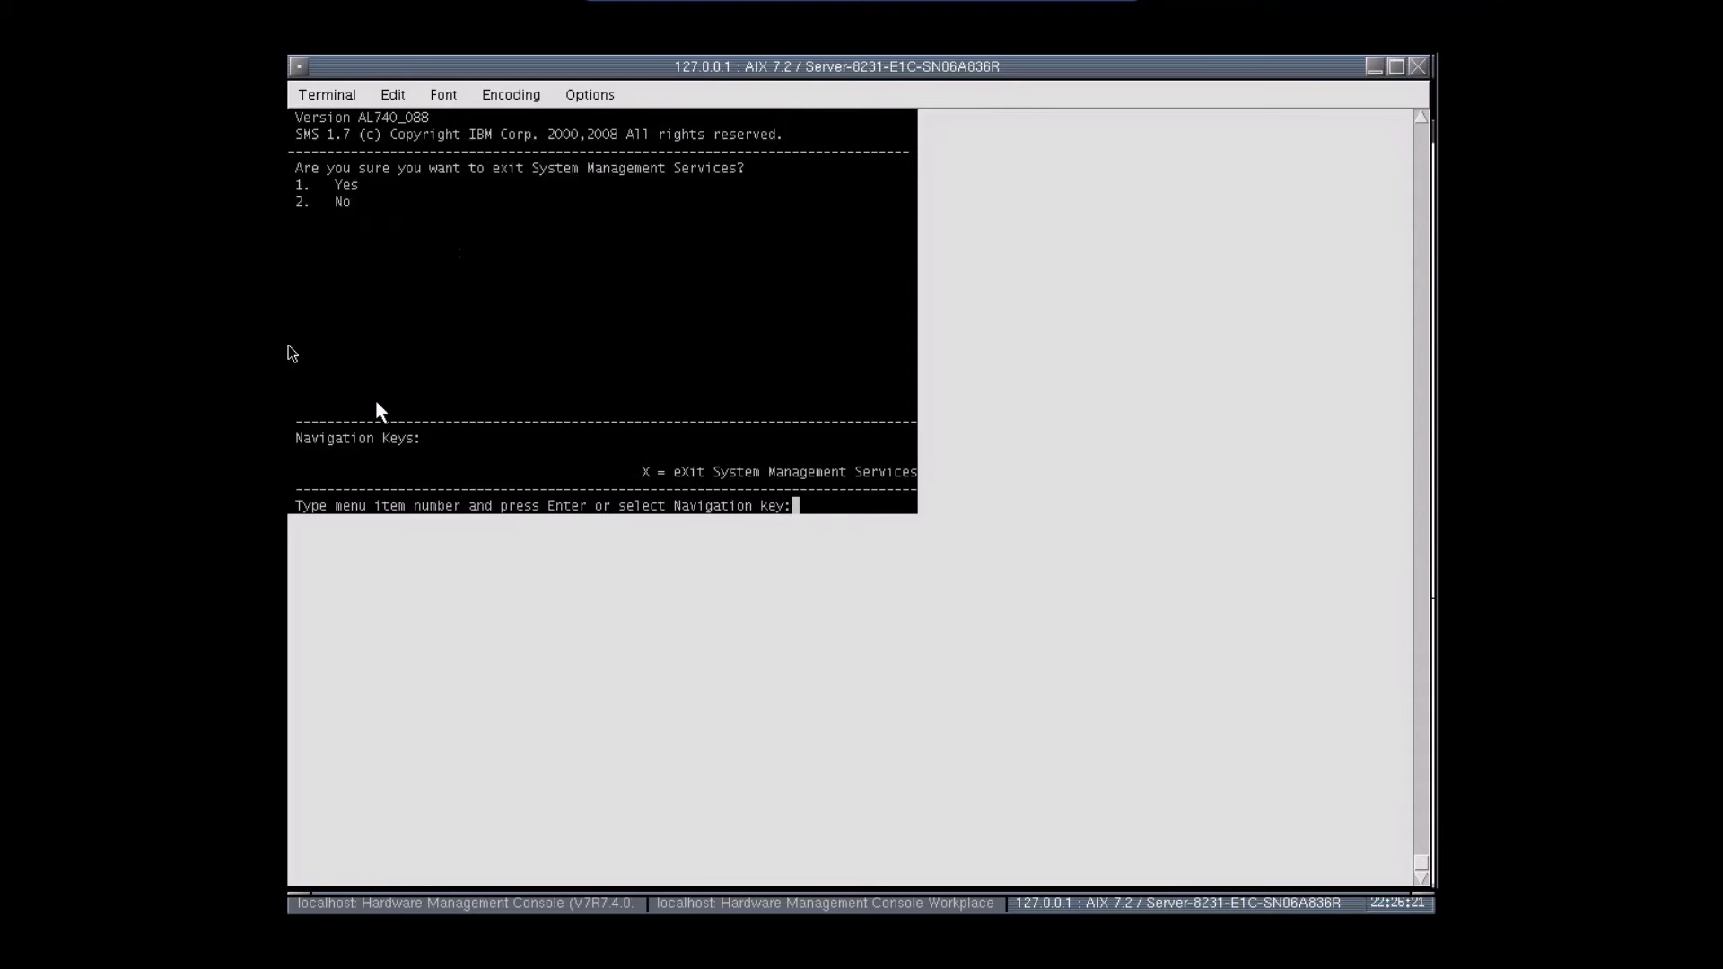
- Exit SMS, define this terminal as the system console, and choose English for installation
type("1")
key("Return")
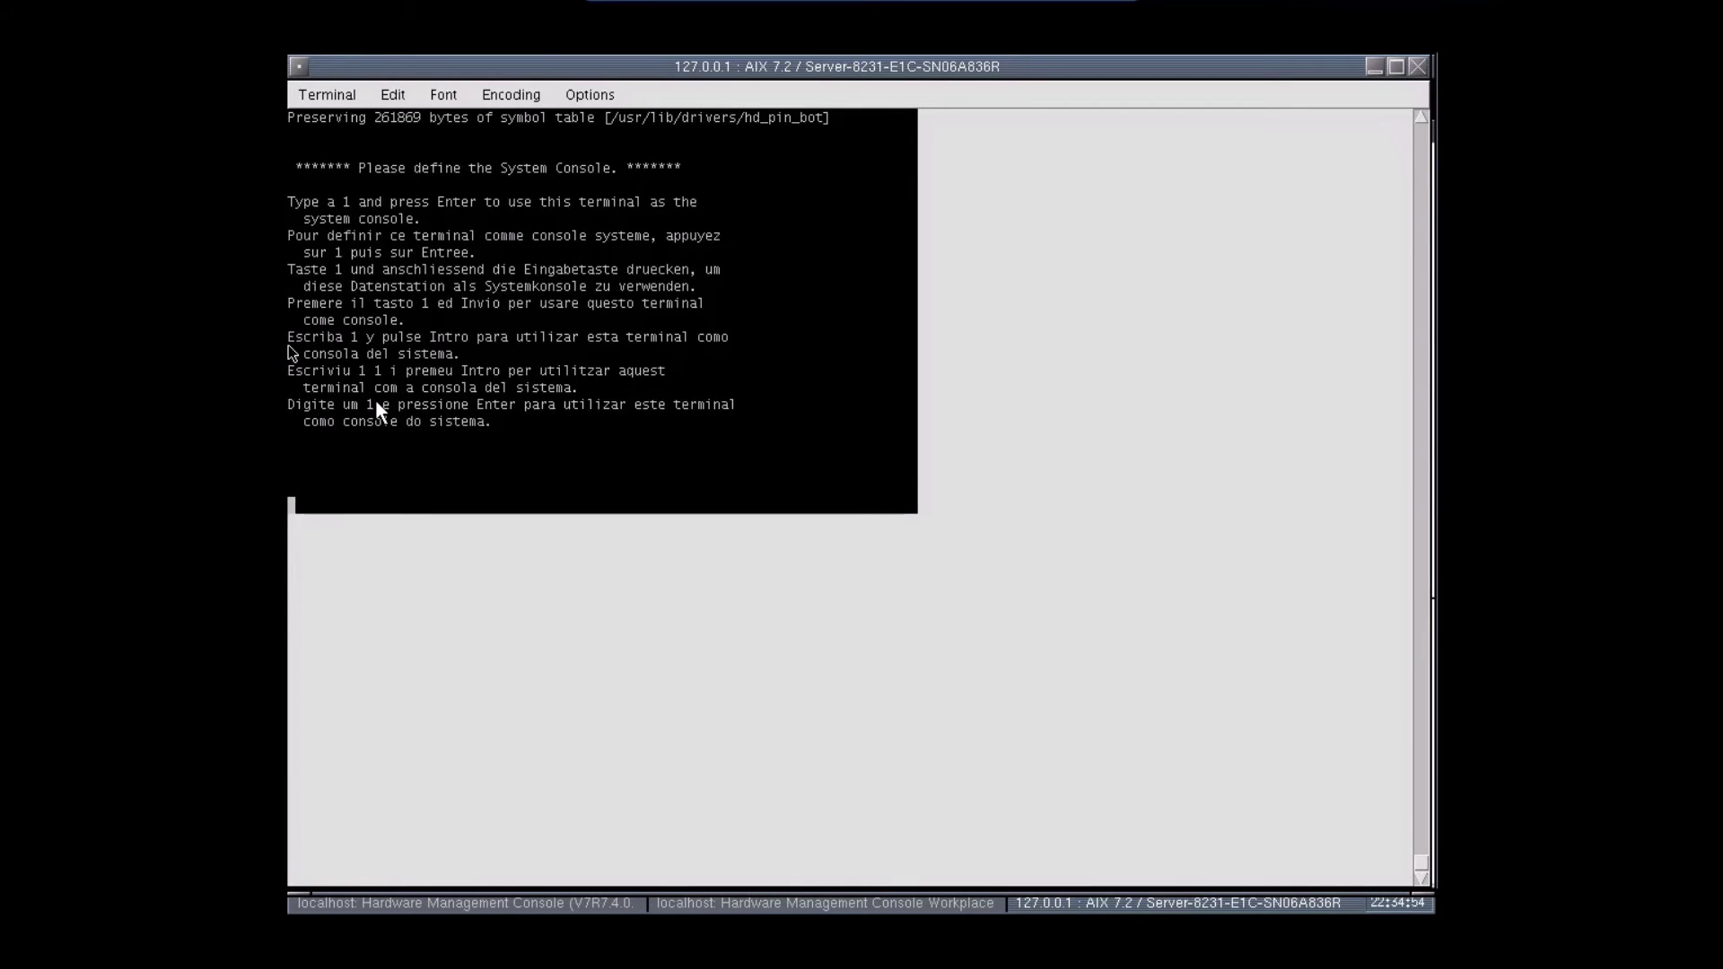
type("1")
key("Return")
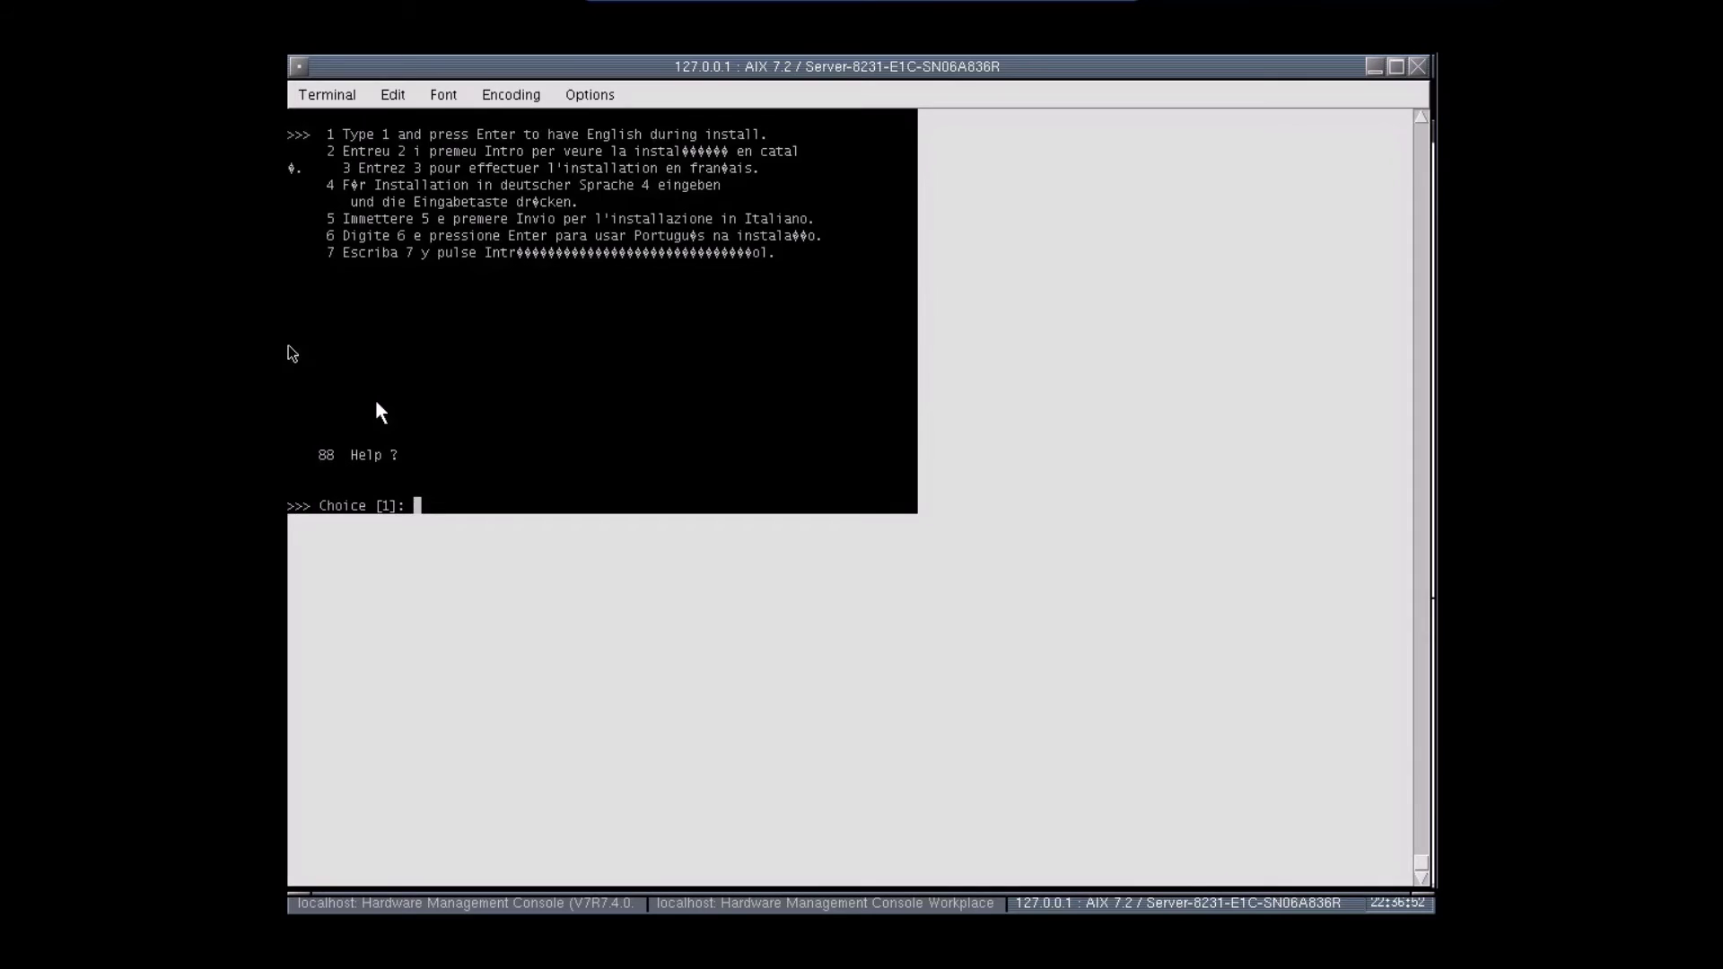
type("1")
key("Return")
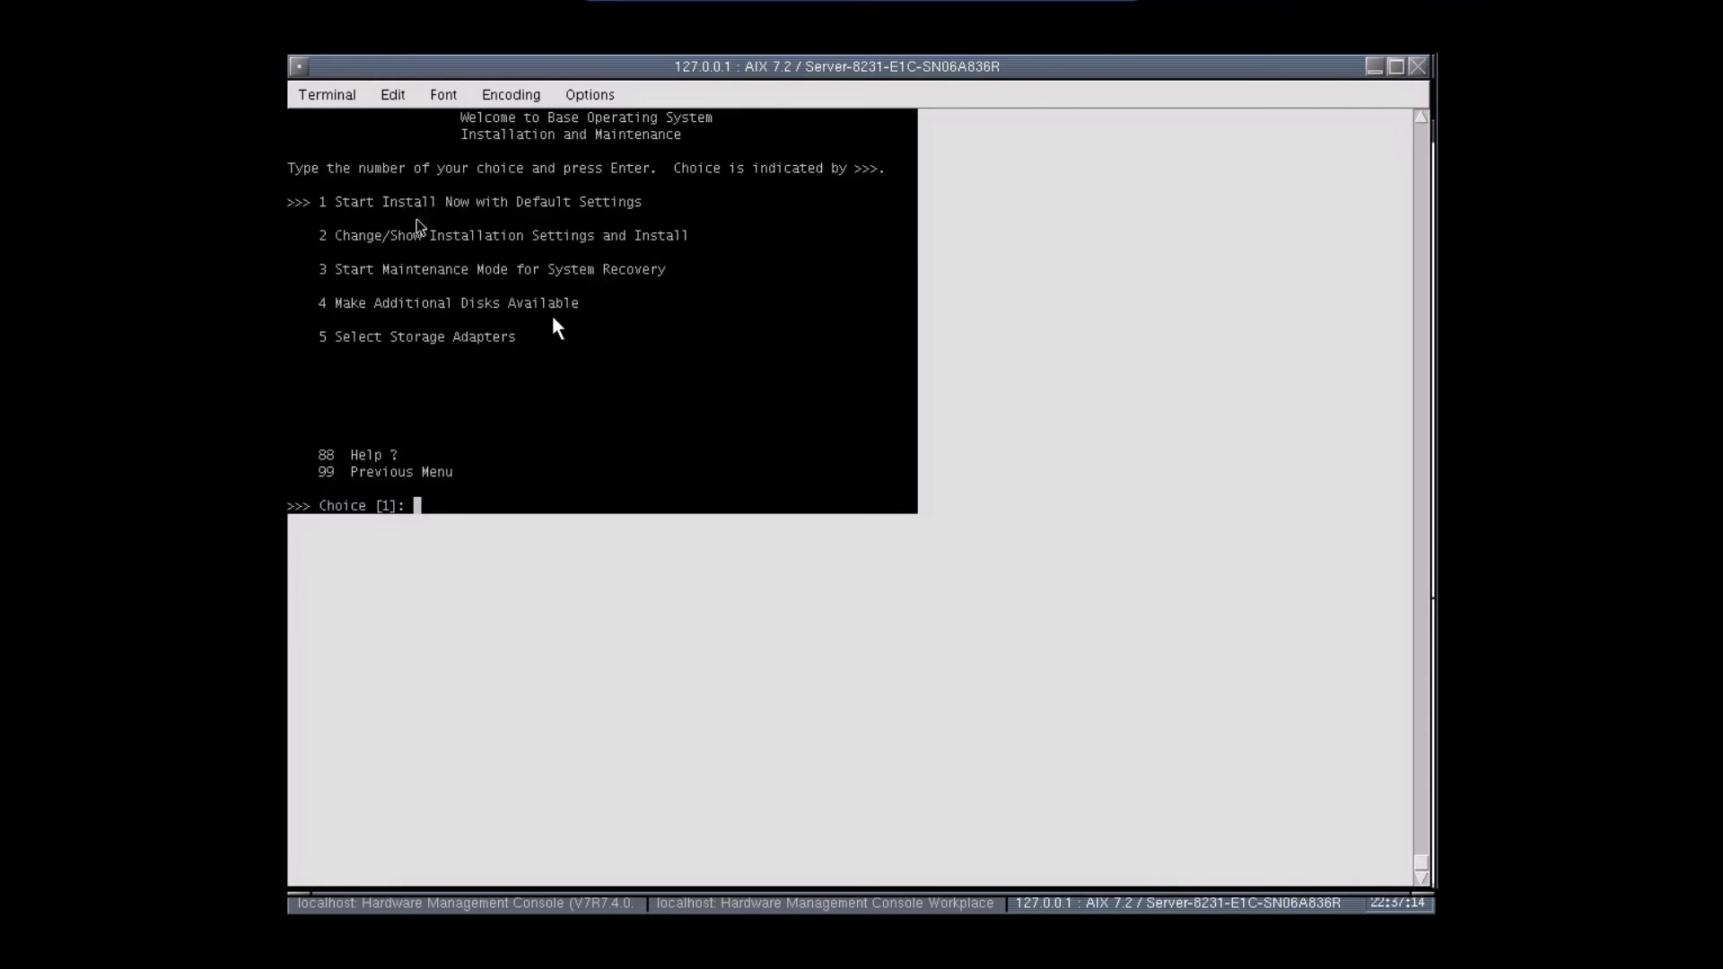
- Change the installation method to New and Complete Overwrite onto hdisk1
type("2")
key("Return")
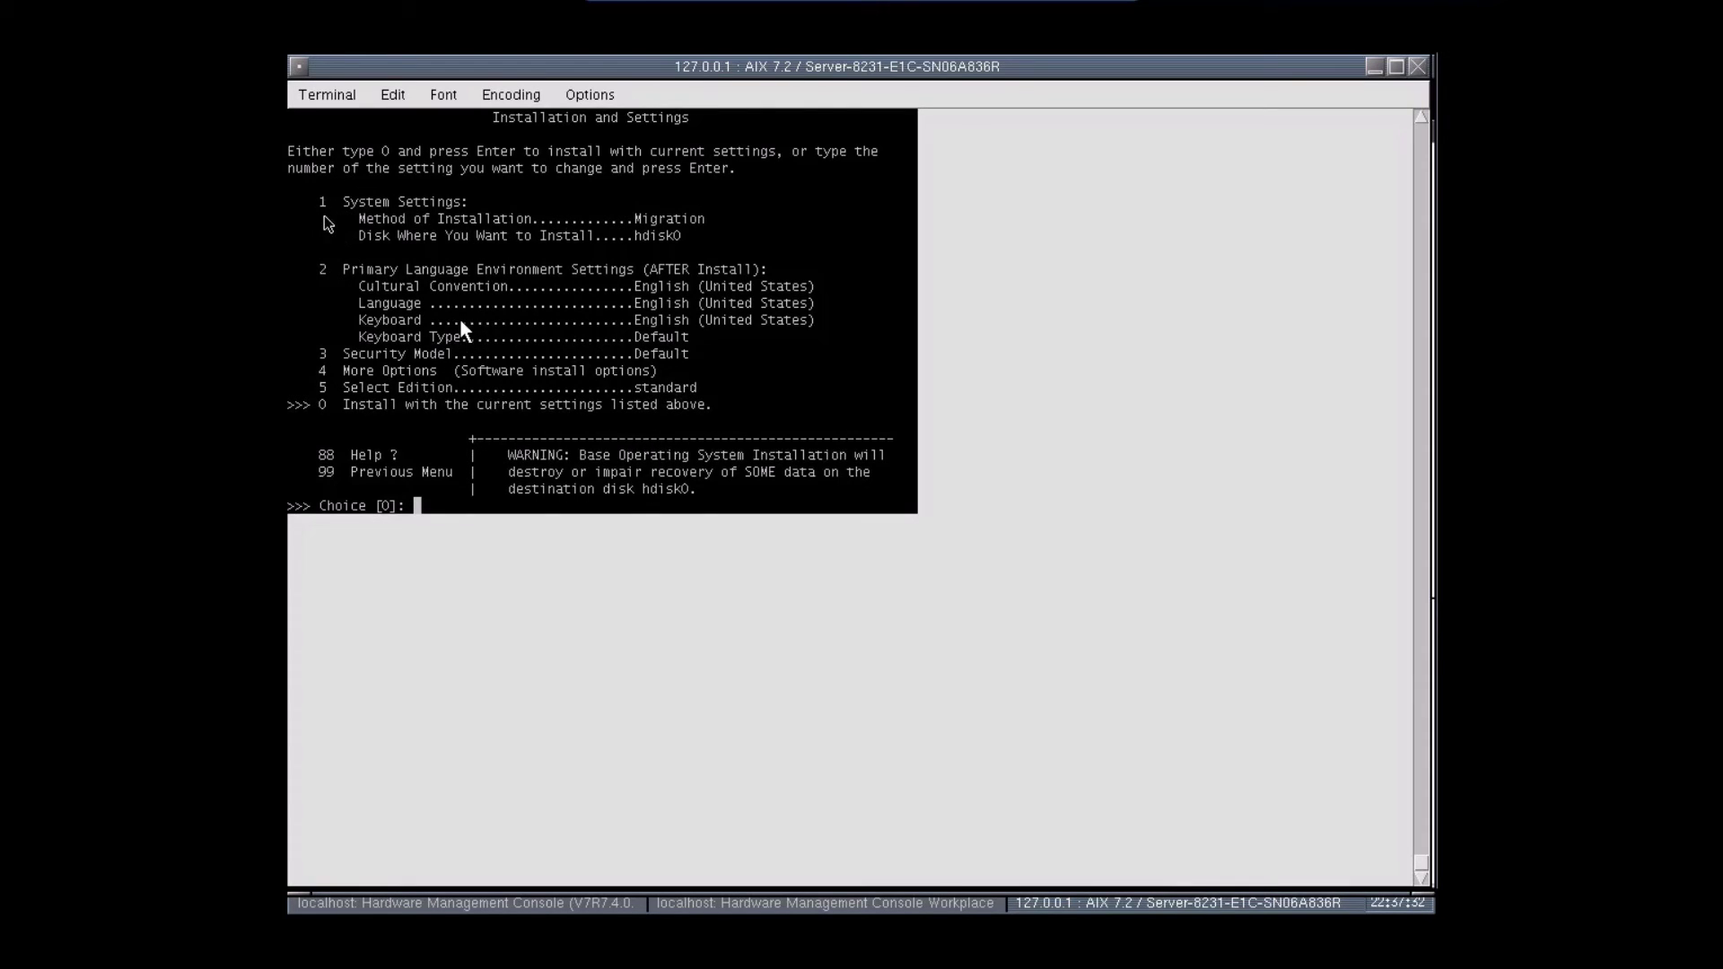
type("1")
key("Return")
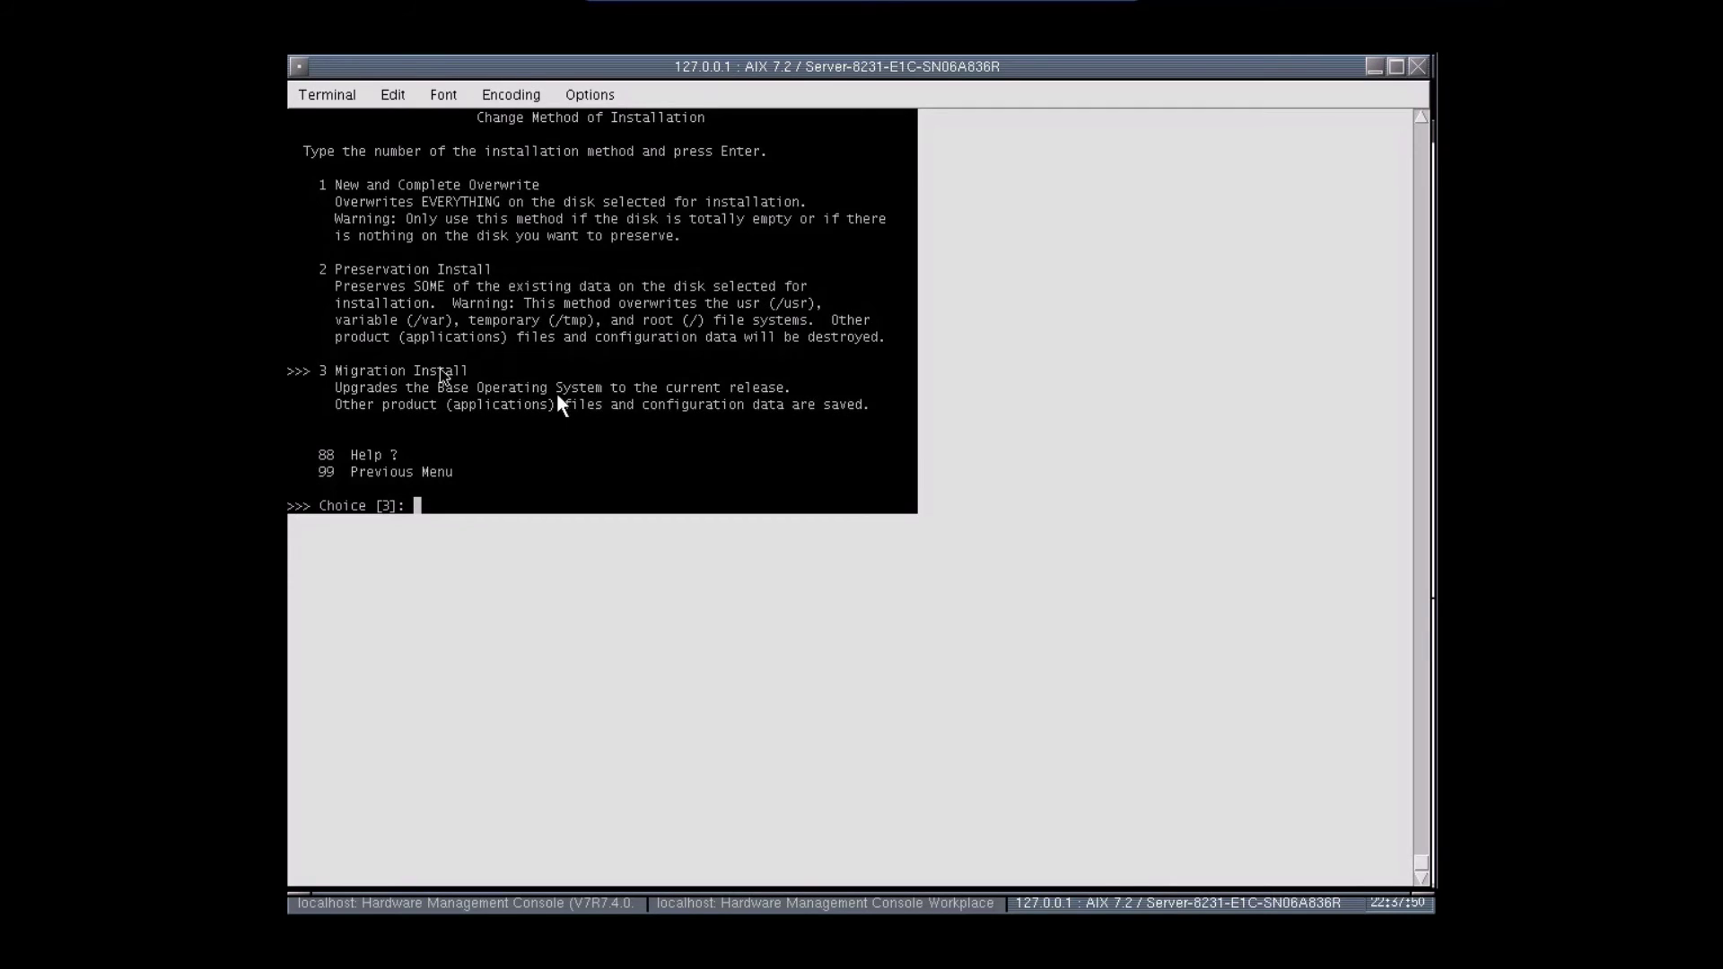
type("1")
key("Return")
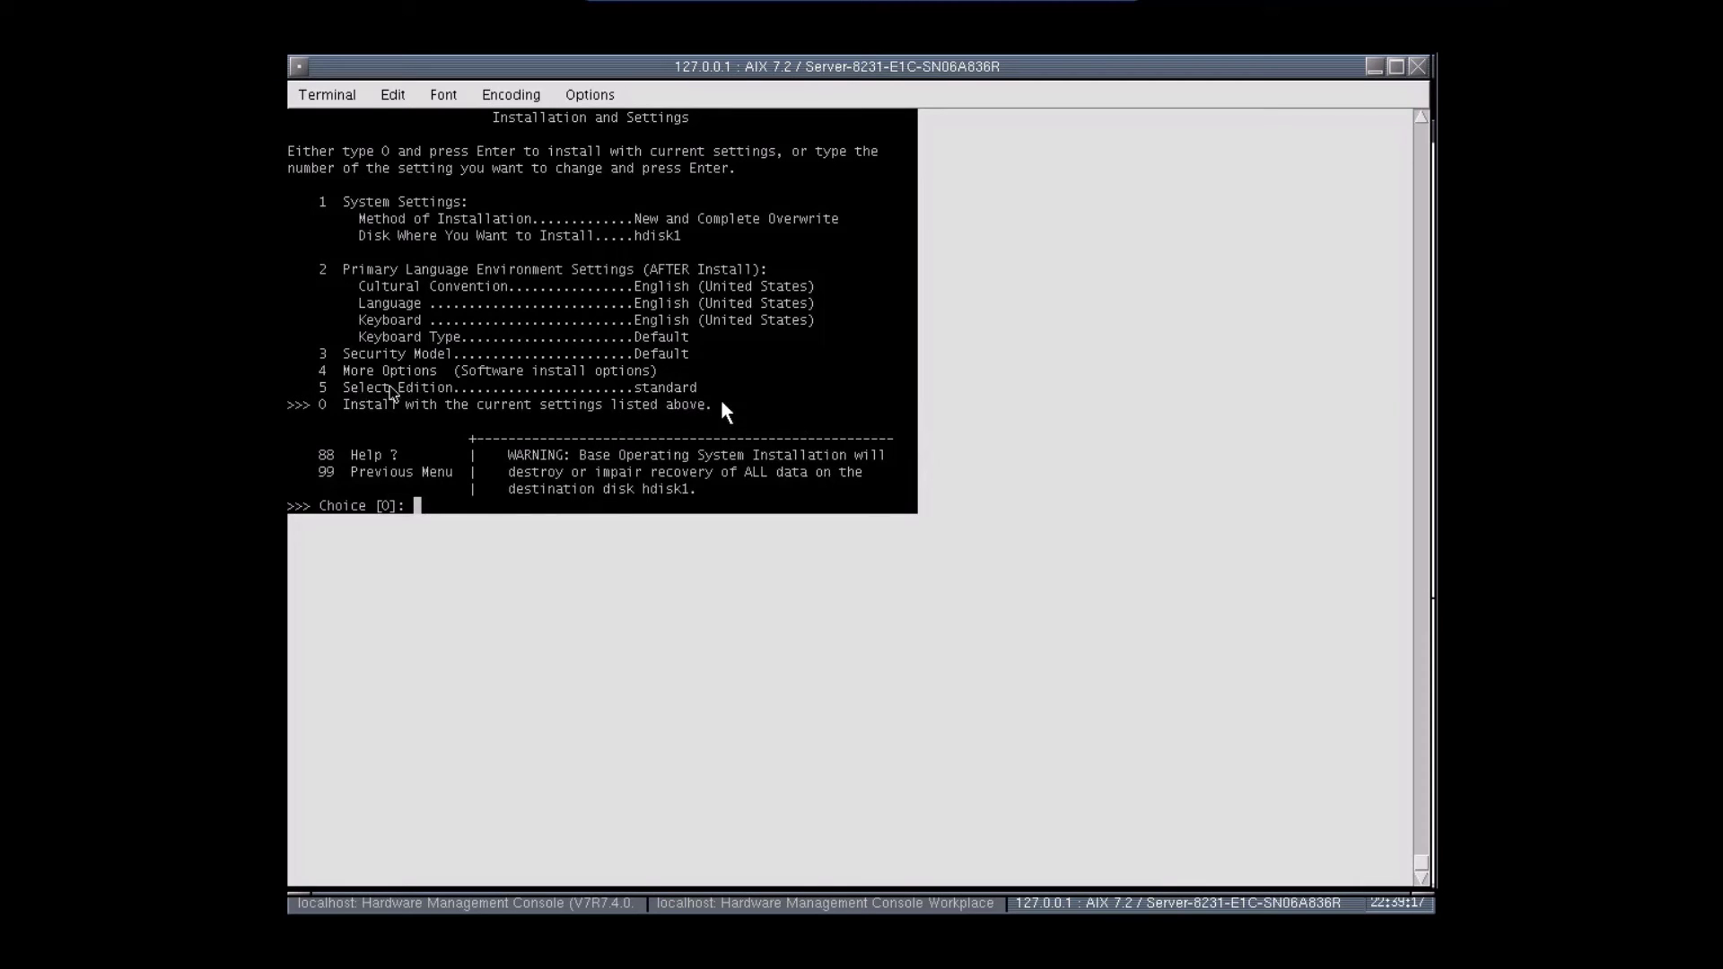
- Set the AIX edition to standard and bring up the hdisk1 overwrite installation summary
type("5")
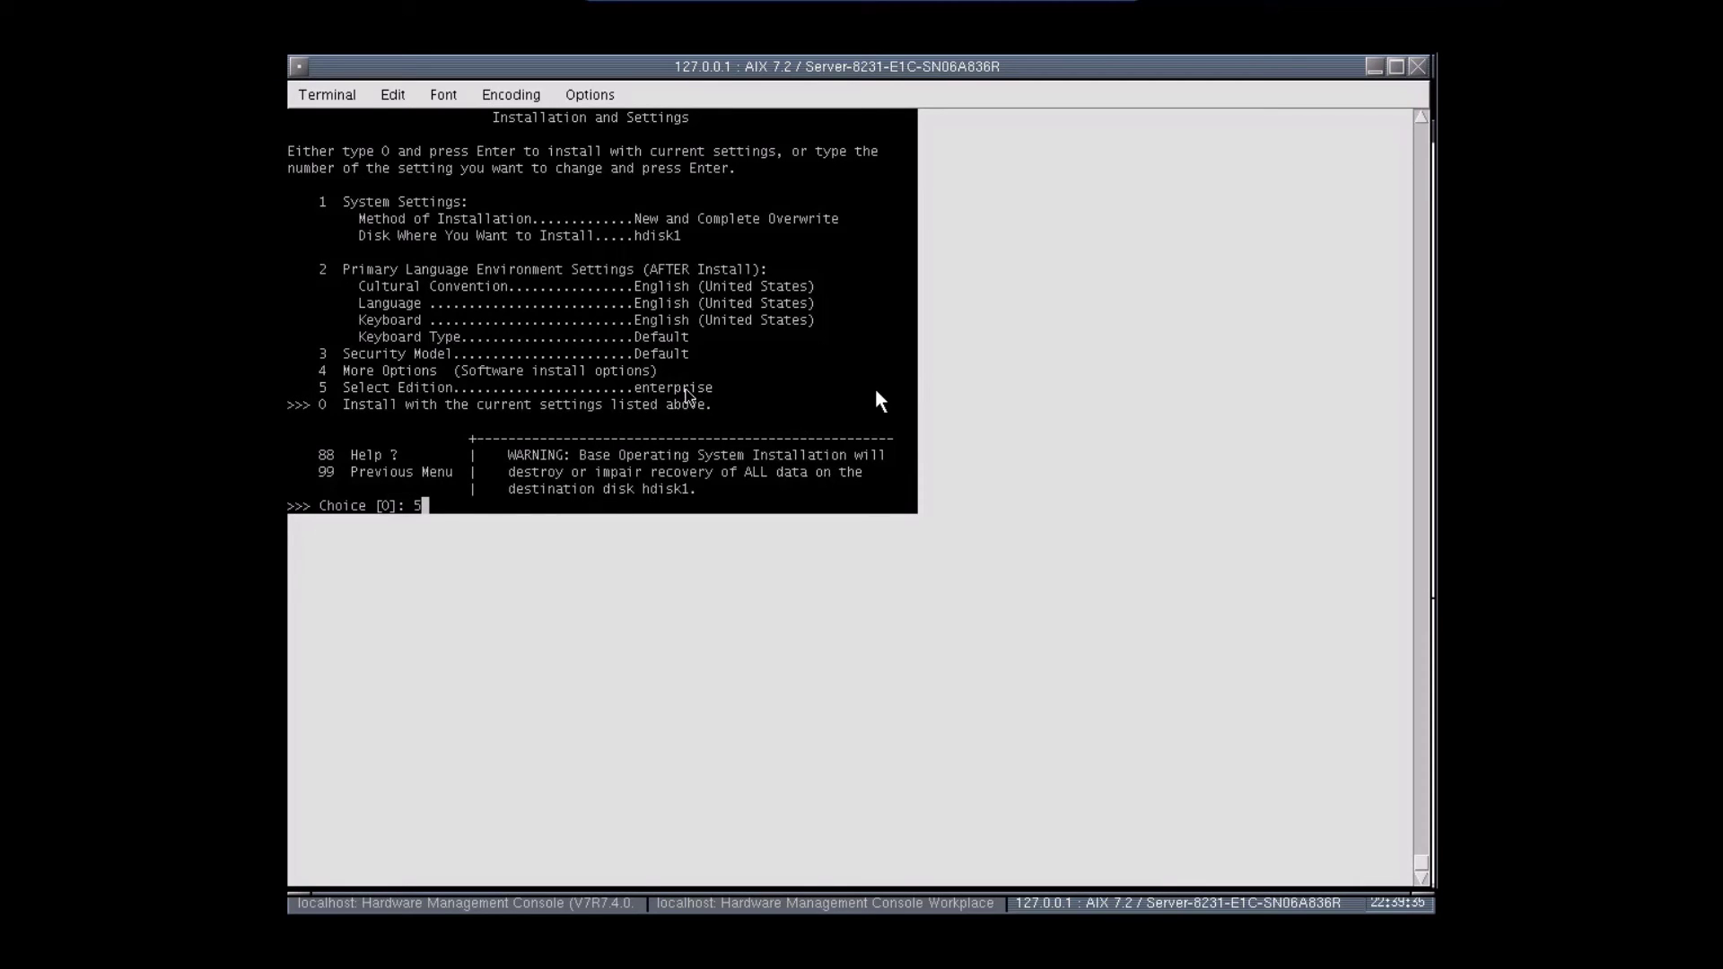
key("Return")
key("Return")
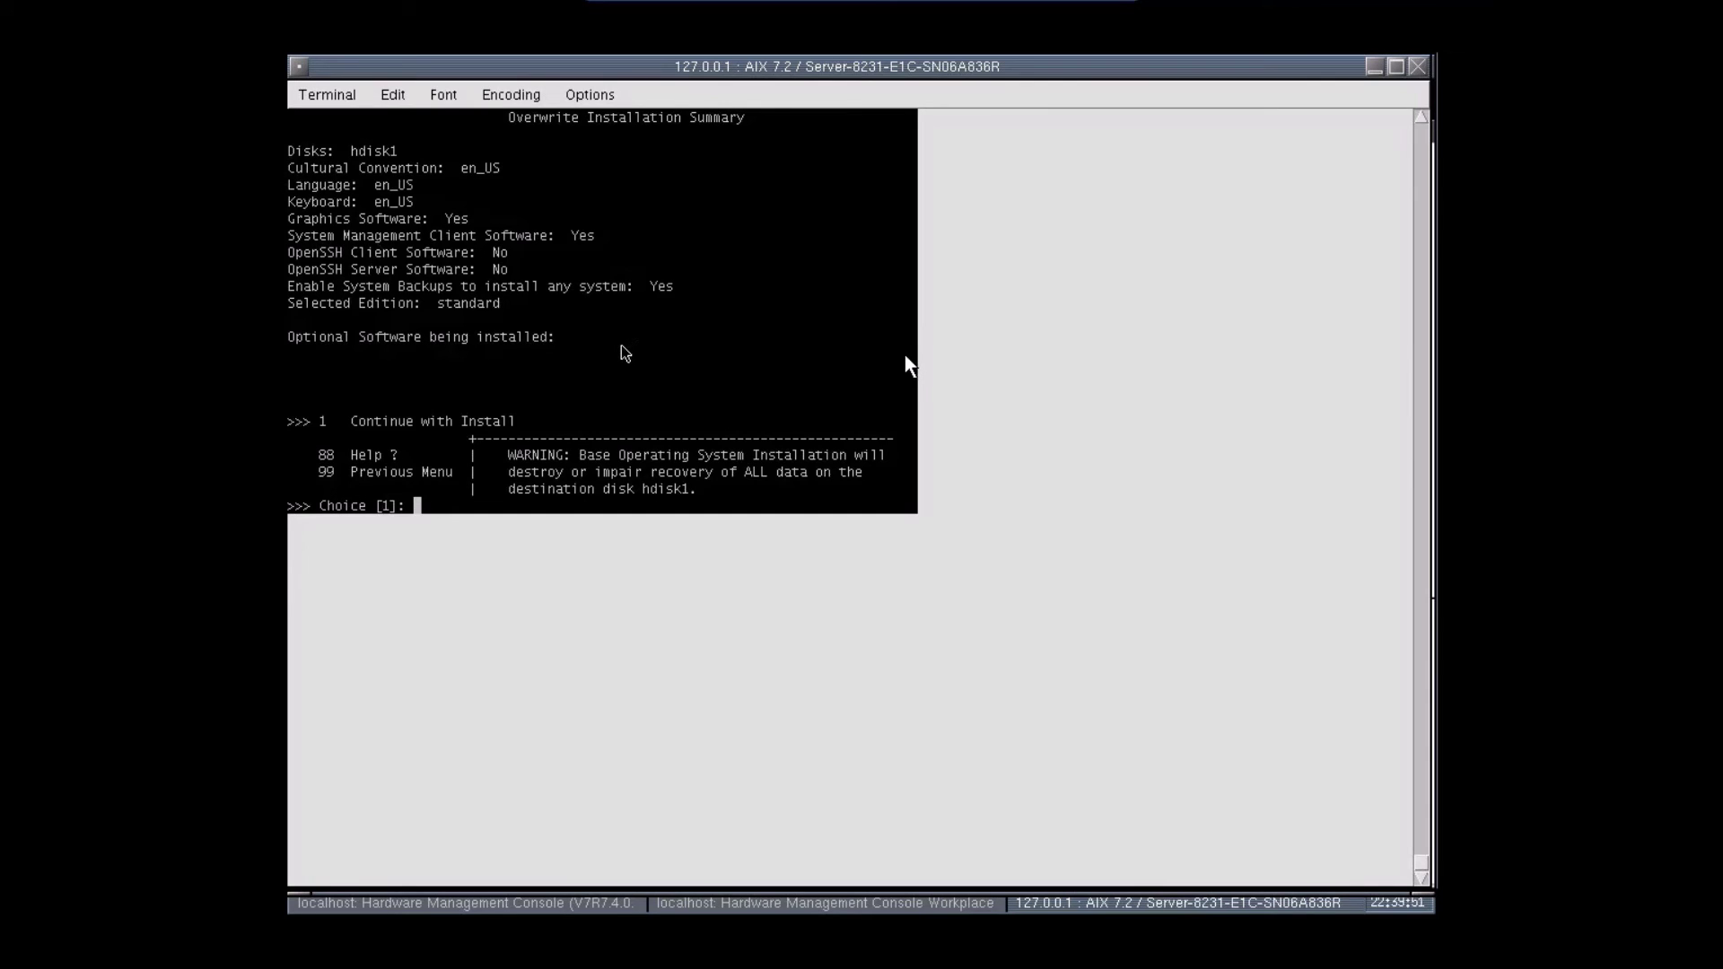
type("1")
- Continue with the AIX 7.2 install and let it run until the date and time setup appears
key("Return")
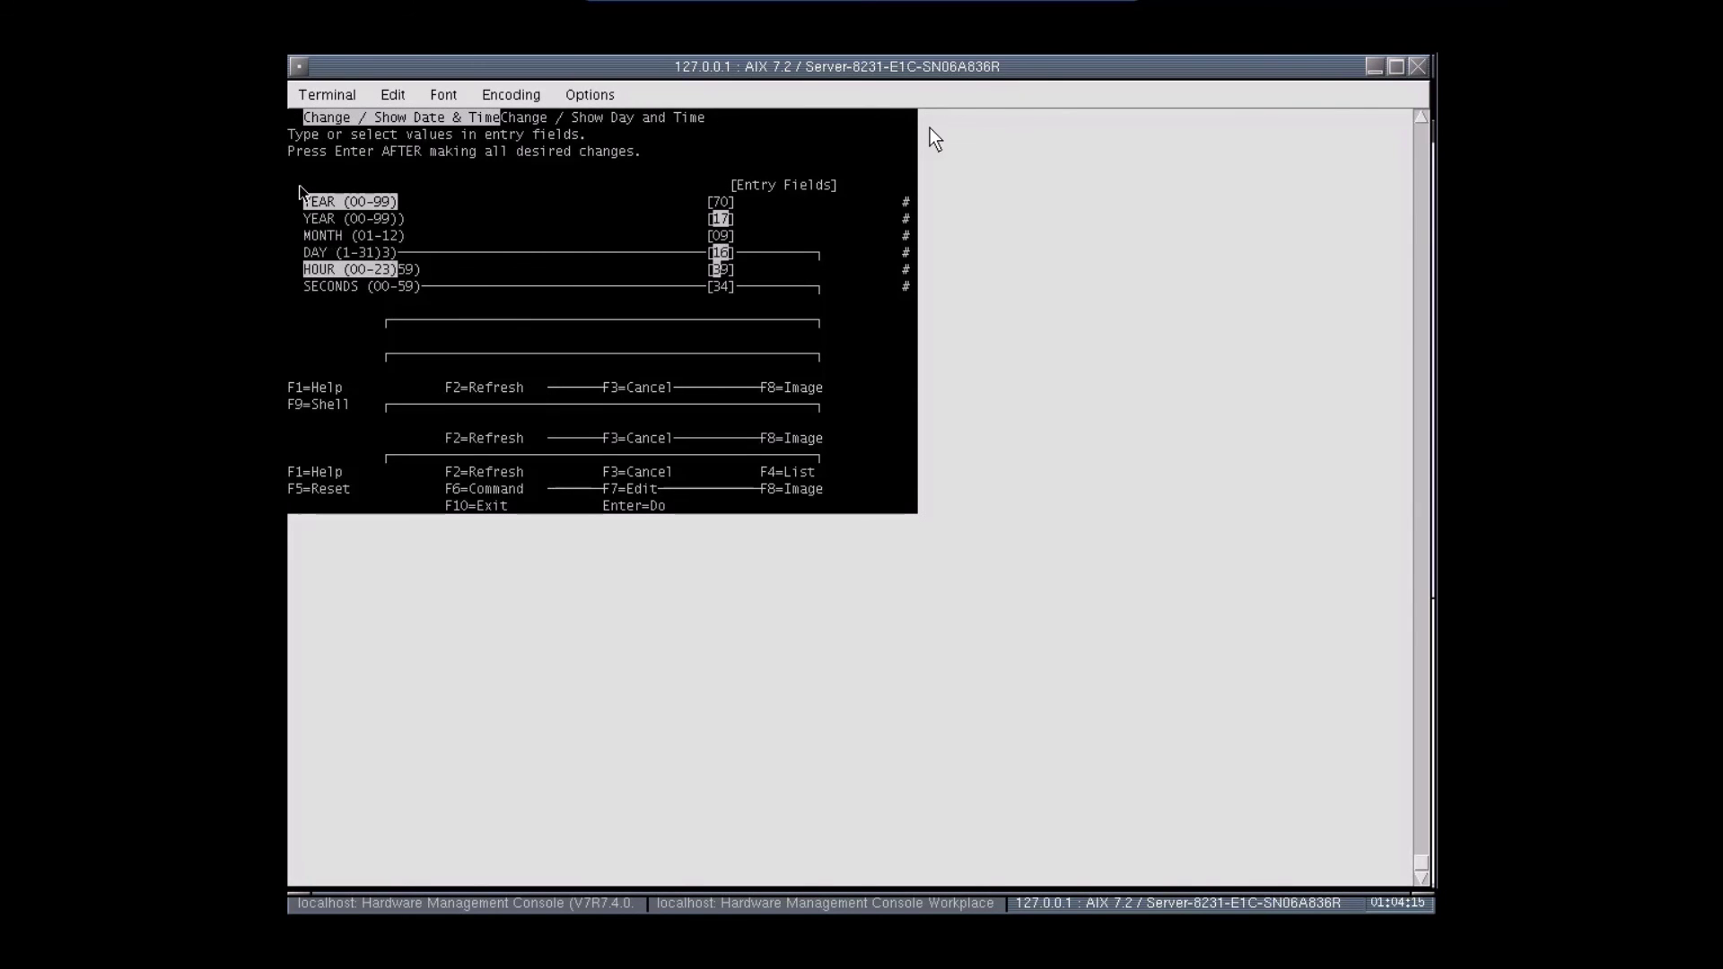
- Set the hour to 10, apply the date change, then log in to AIX as root
type("10")
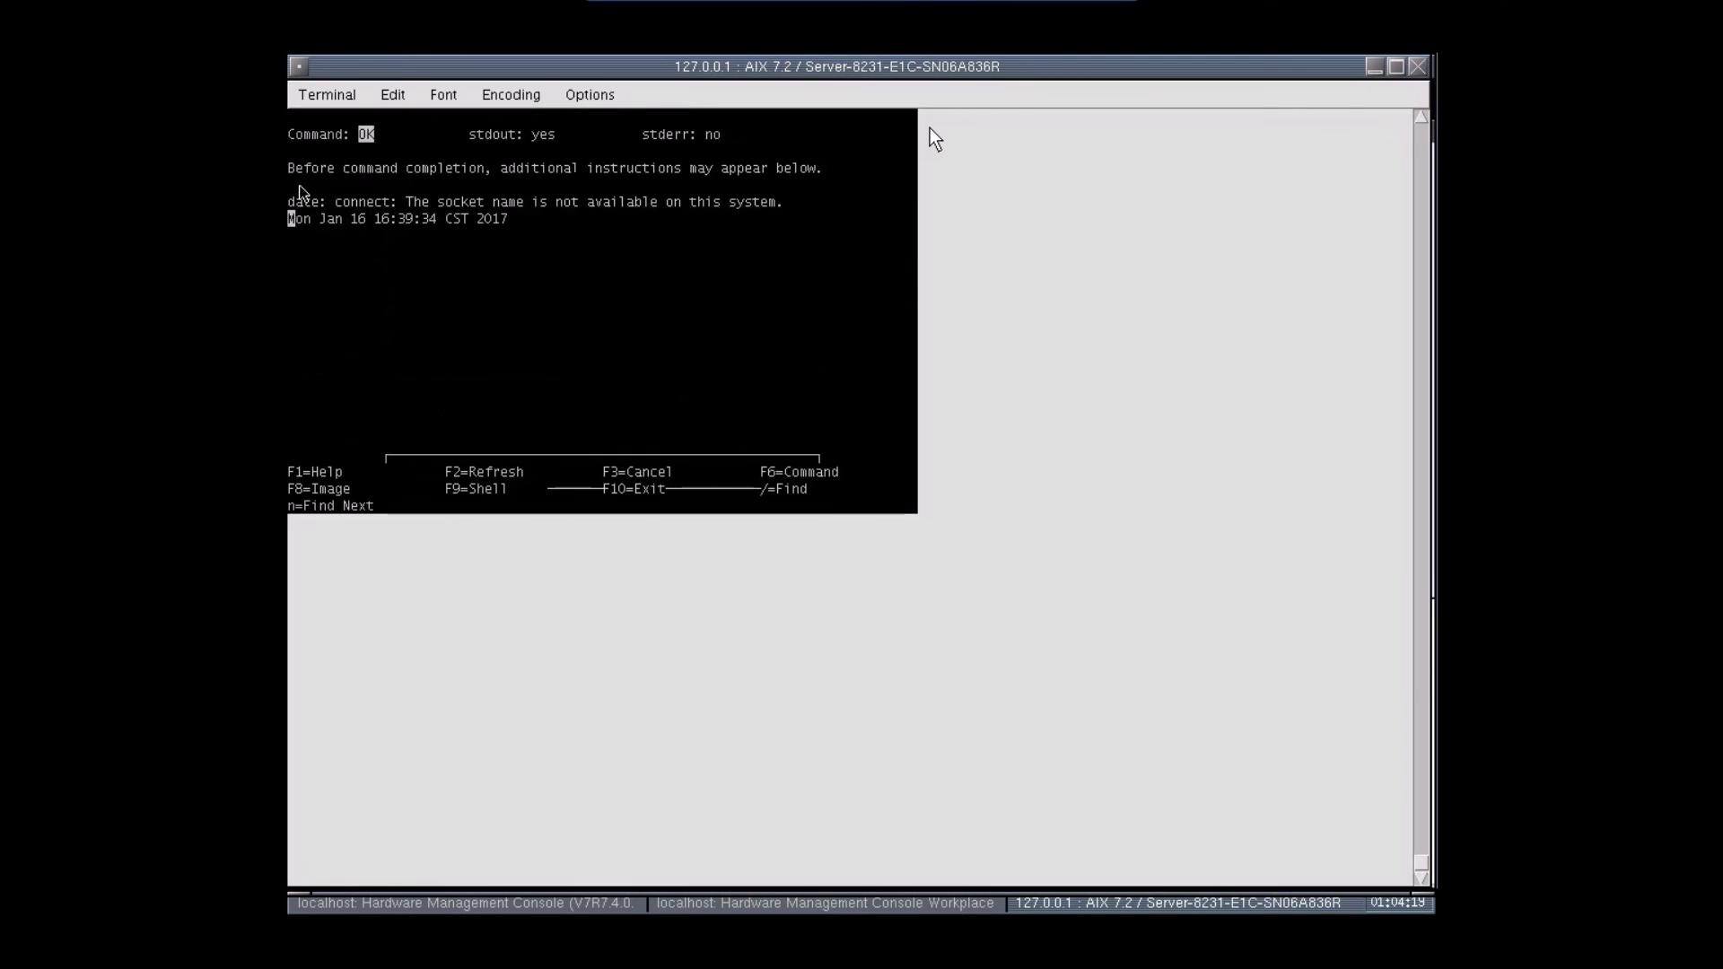
key("F10")
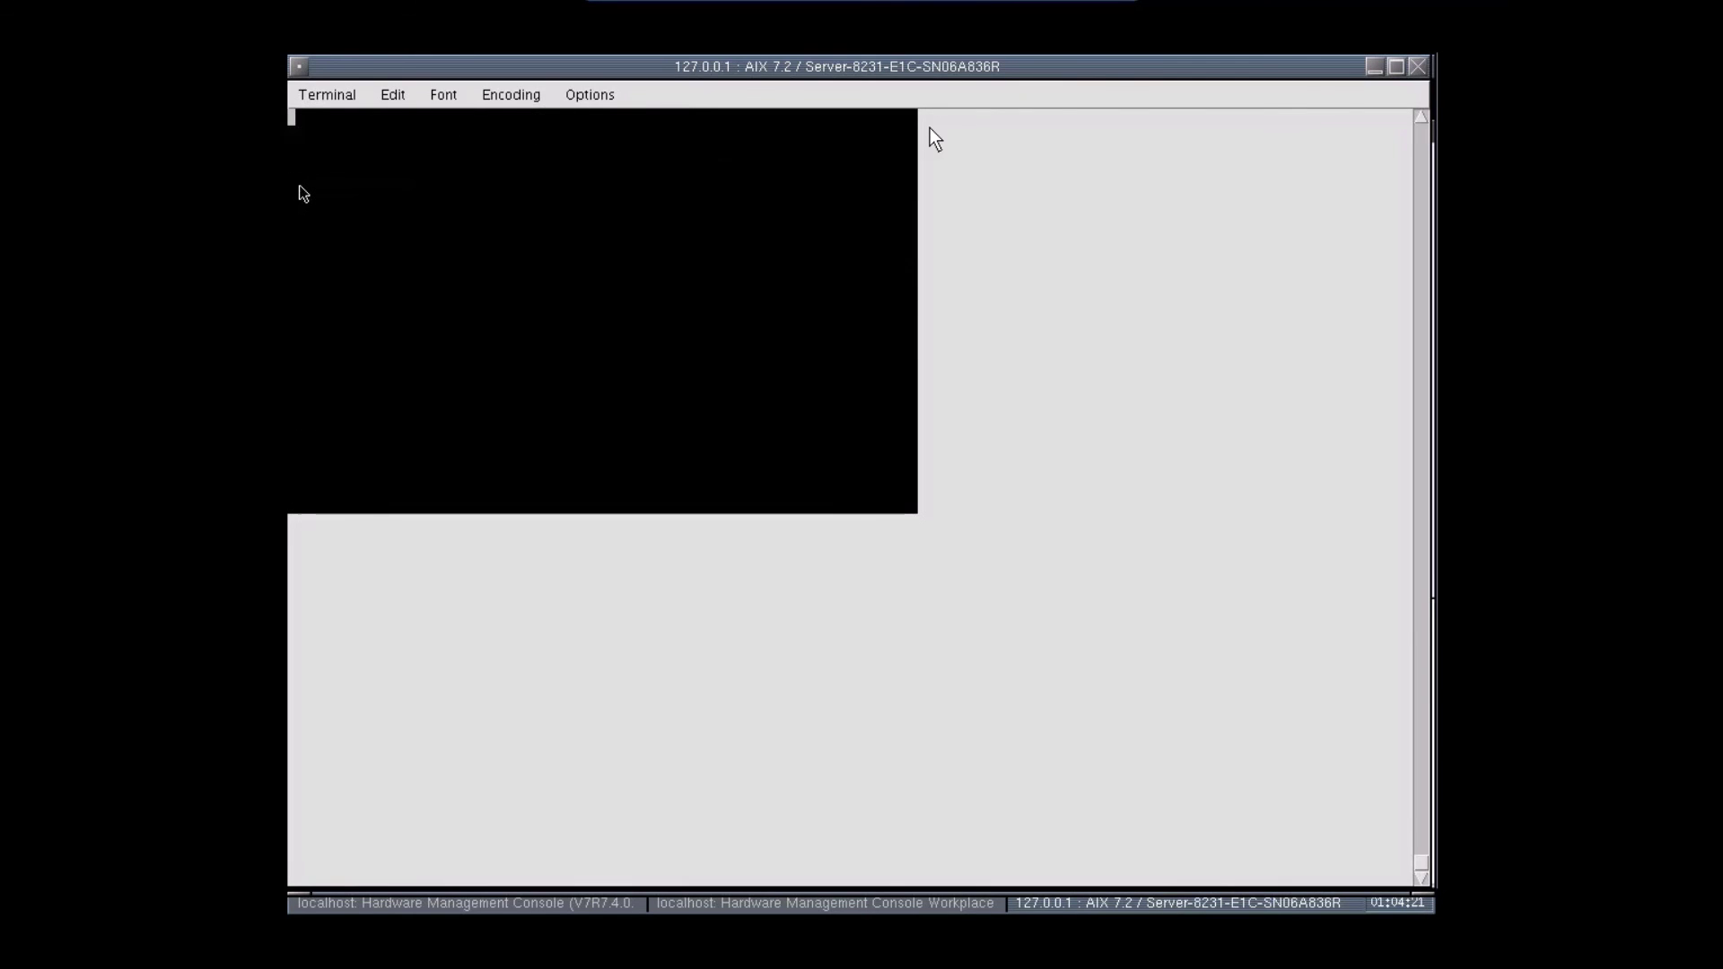
type("root")
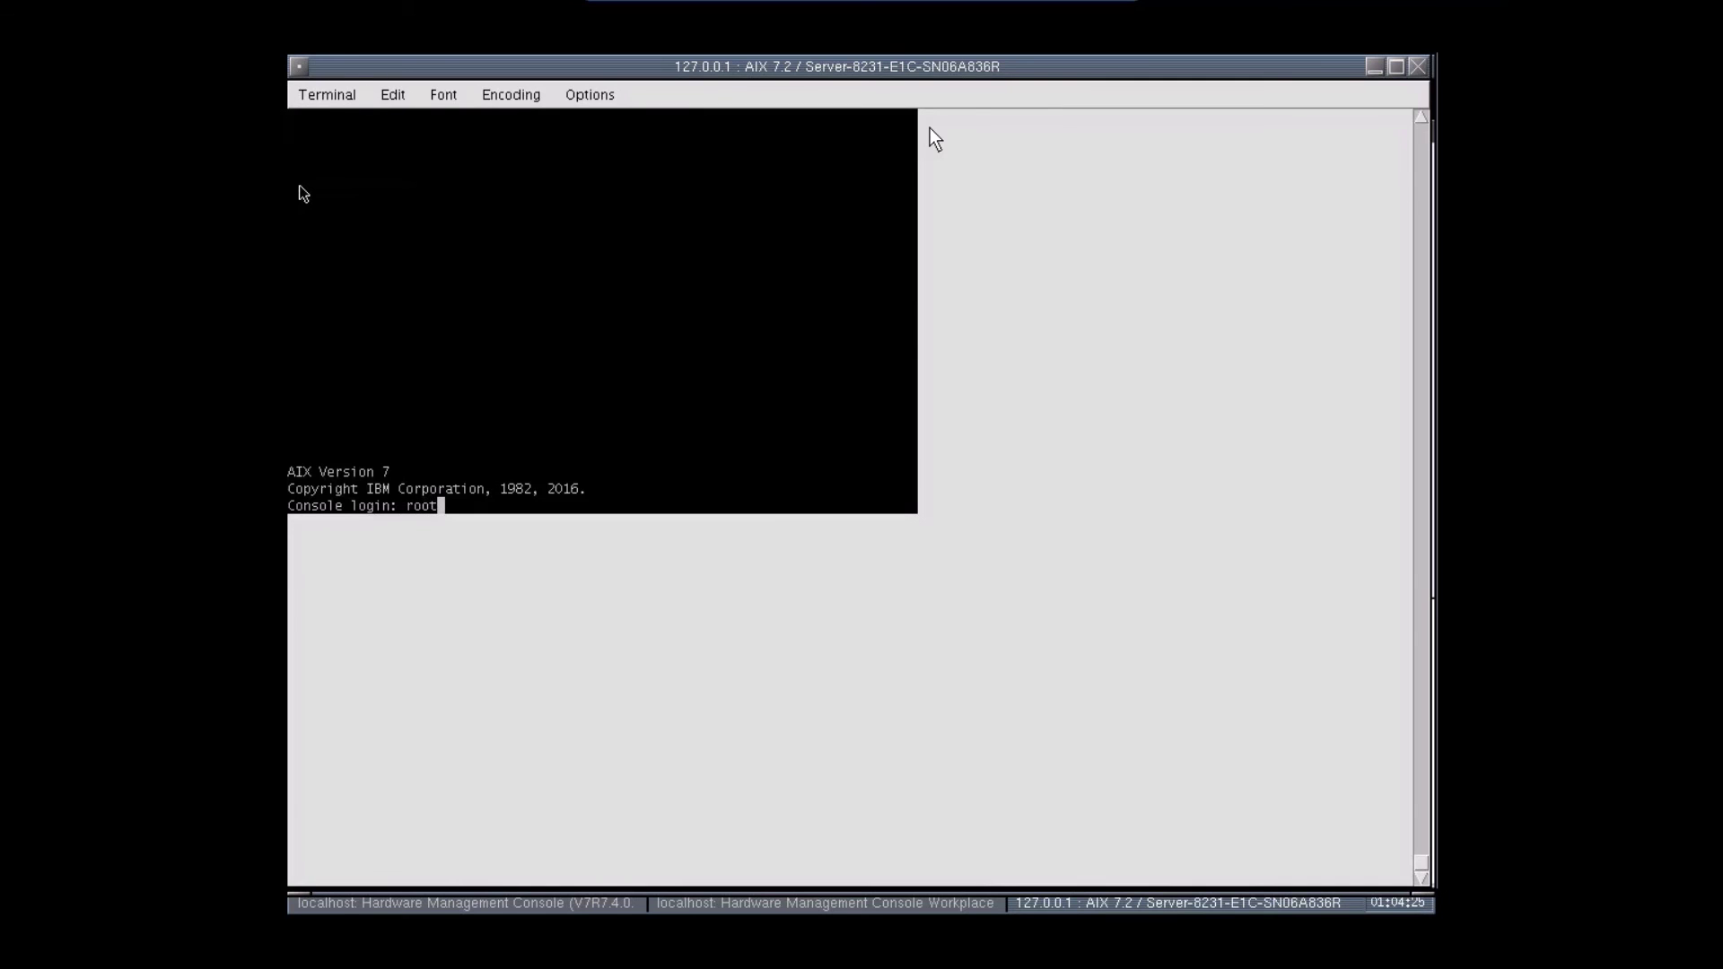
key("Return")
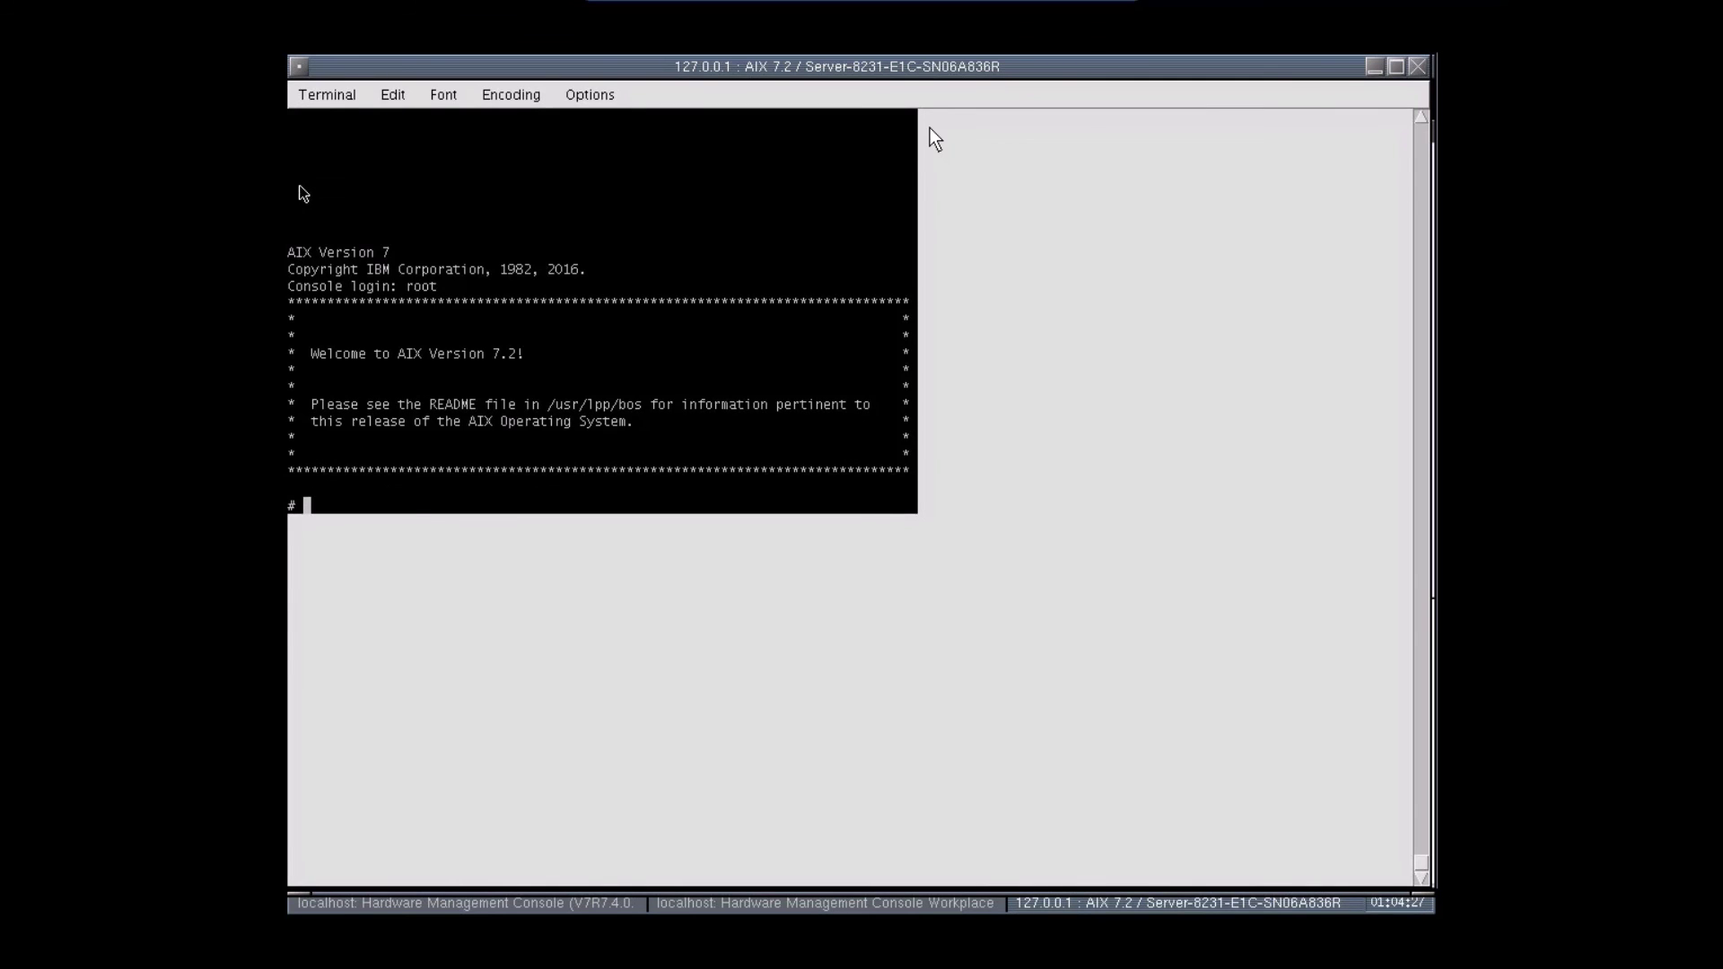